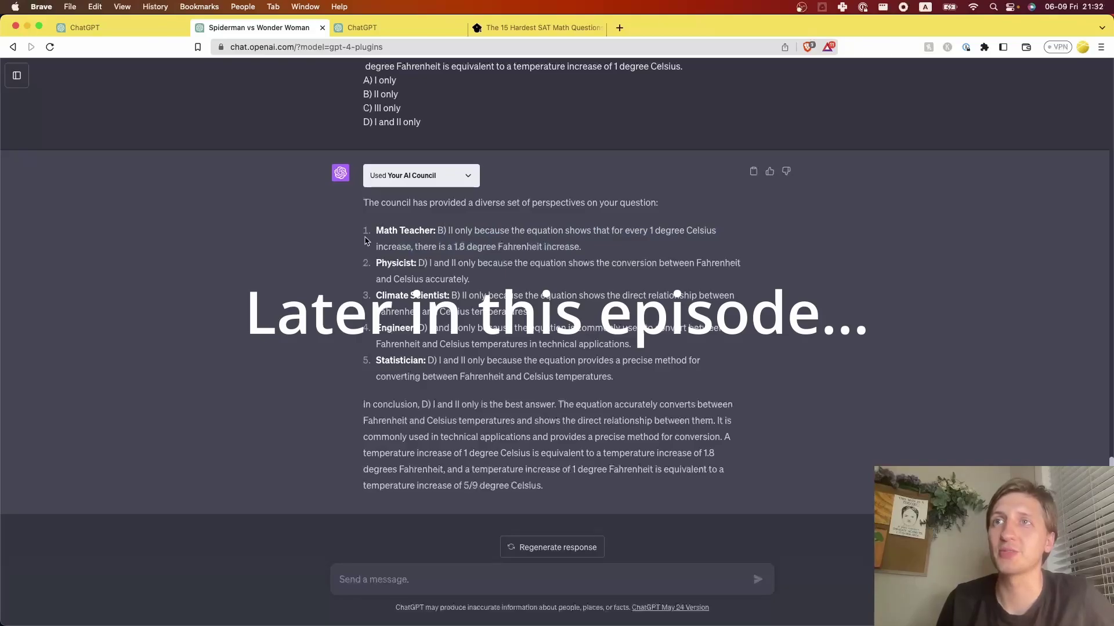
Review the council's five answers and conclusion, then GPT-4's final answer B) II only
drag(365, 235, 644, 378)
click(423, 266)
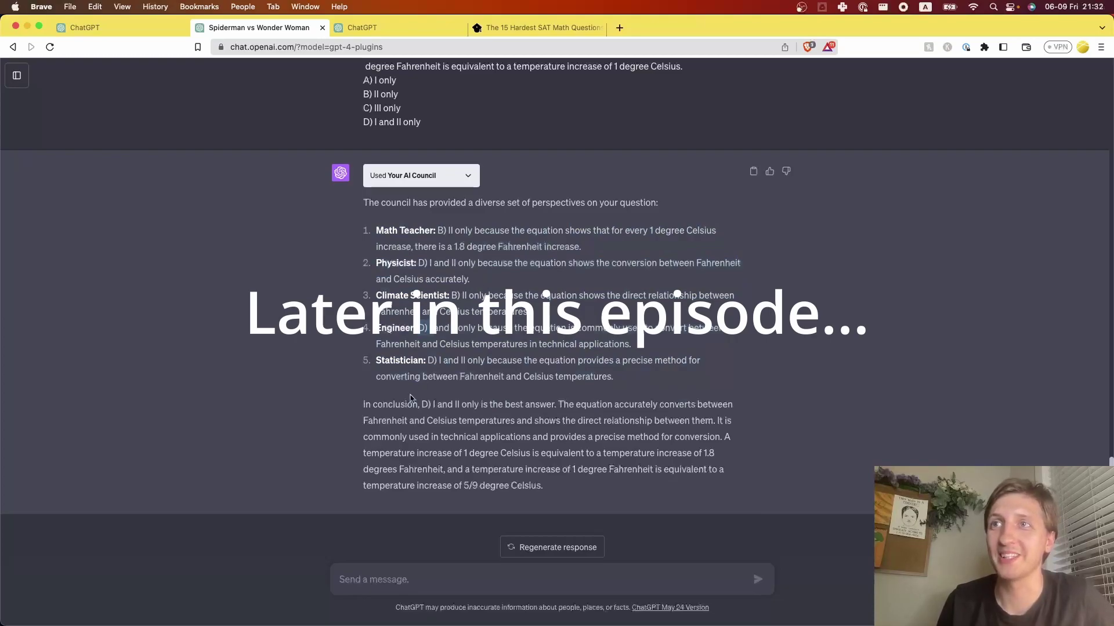
drag(373, 404, 654, 492)
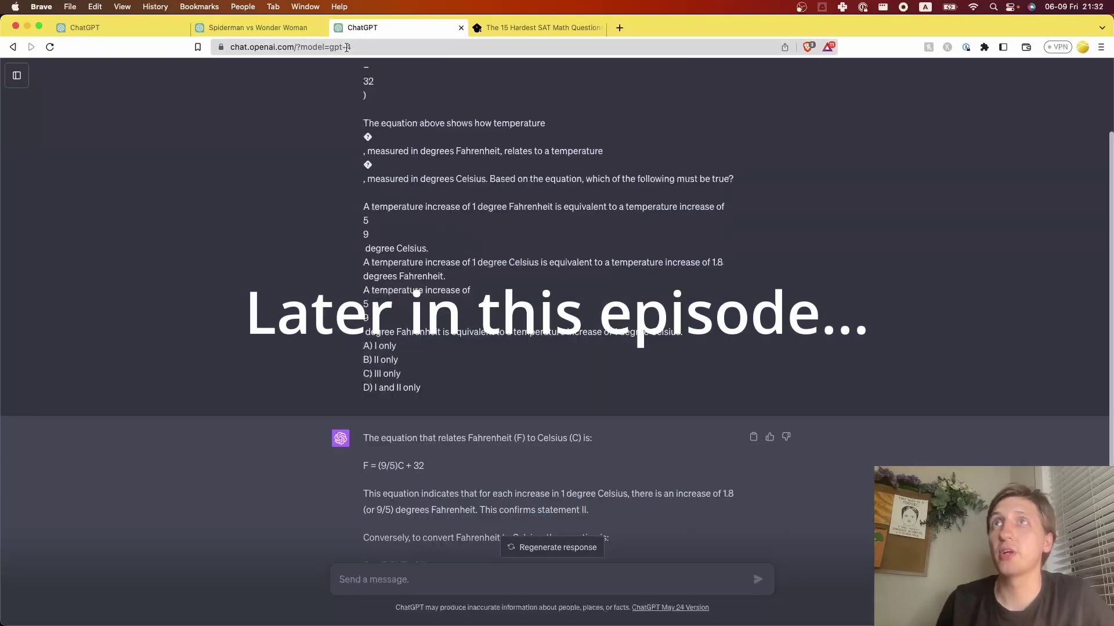
scroll(408, 348, down, 3)
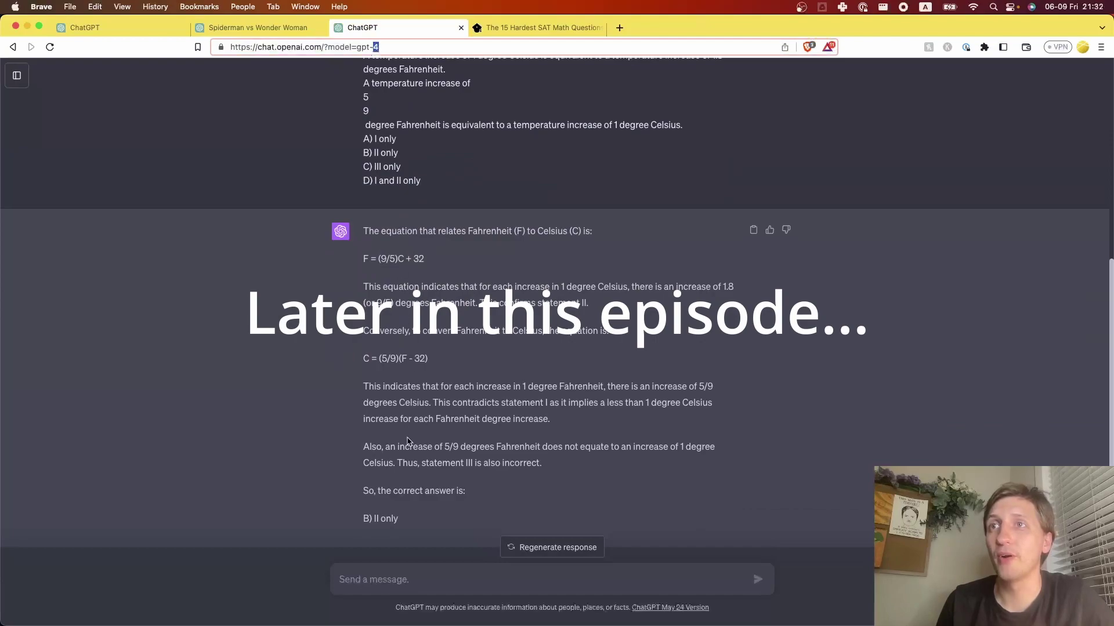
drag(359, 514, 399, 519)
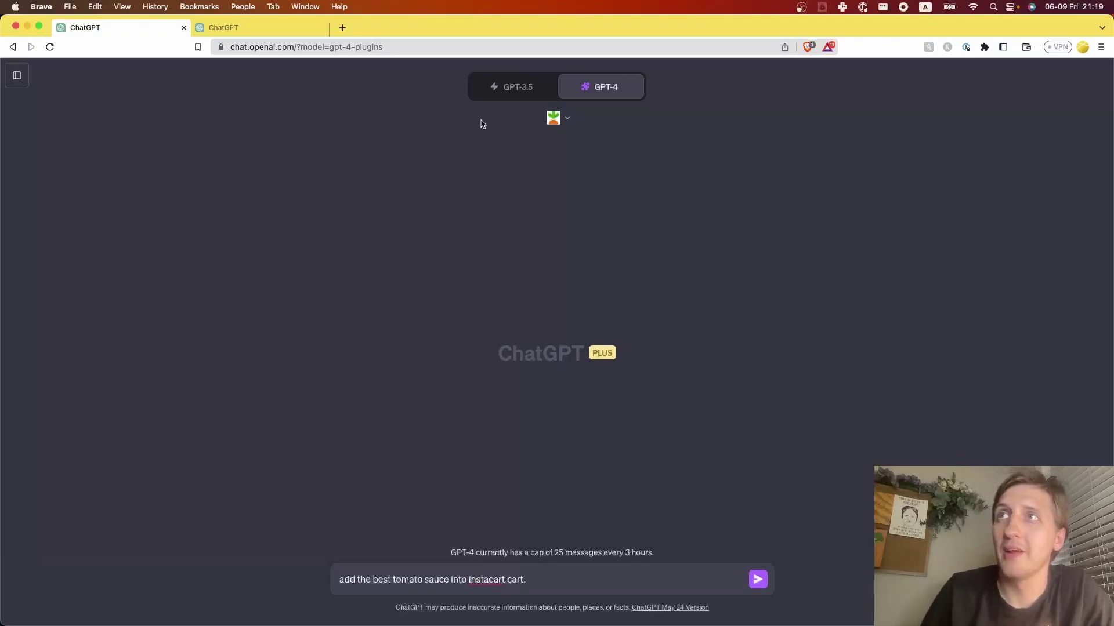
Confirm Instacart is enabled and send 'add the best tomato sauce into instacart cart.'
click(562, 124)
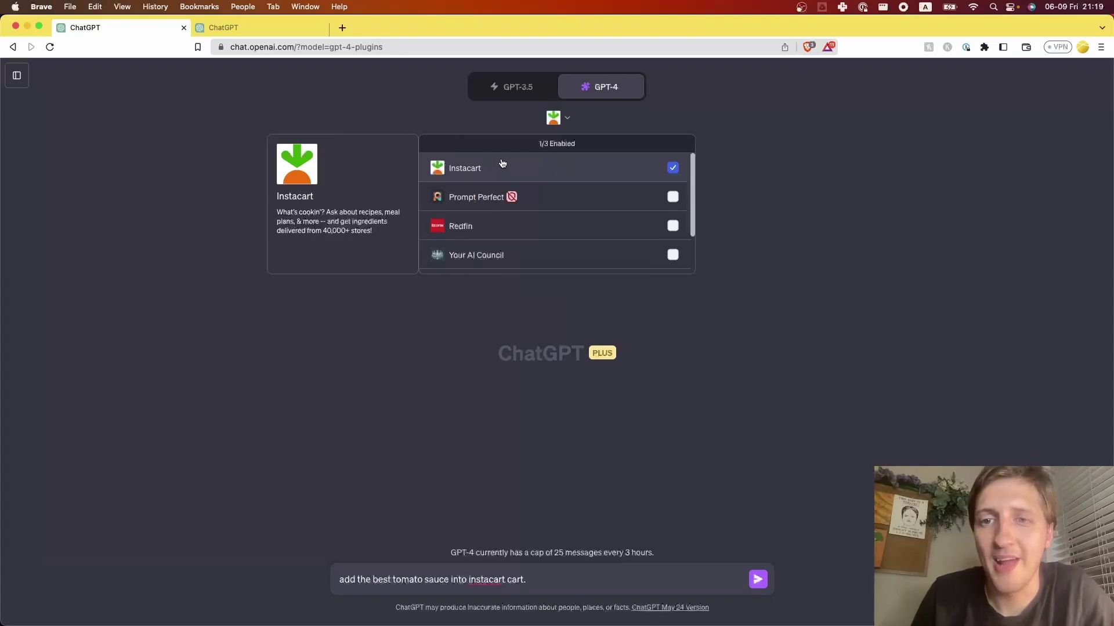
click(558, 121)
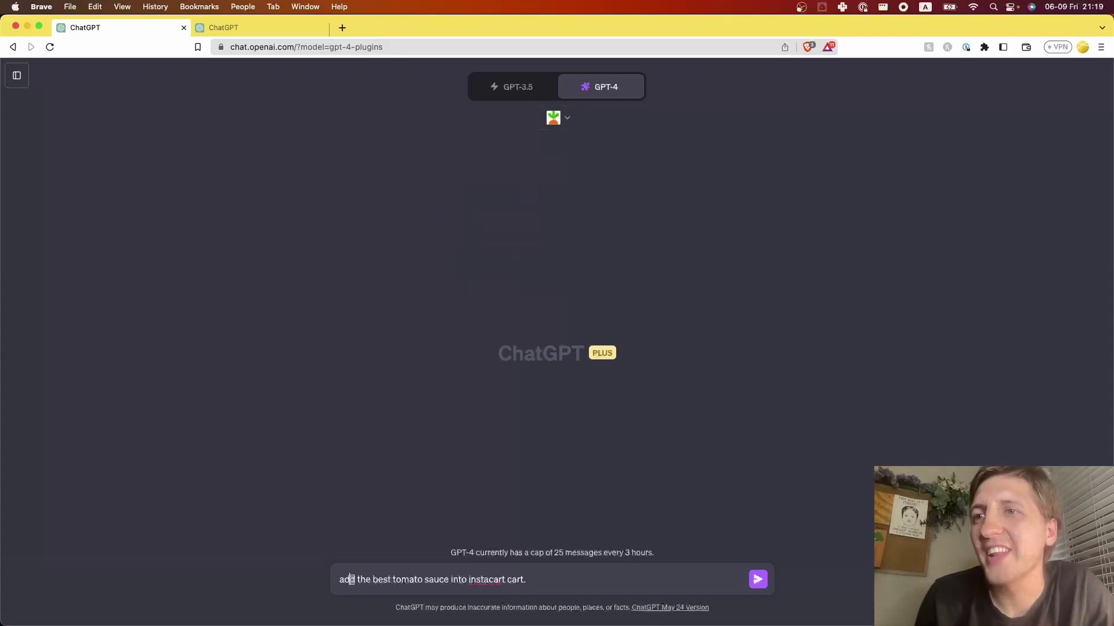
drag(351, 579, 540, 584)
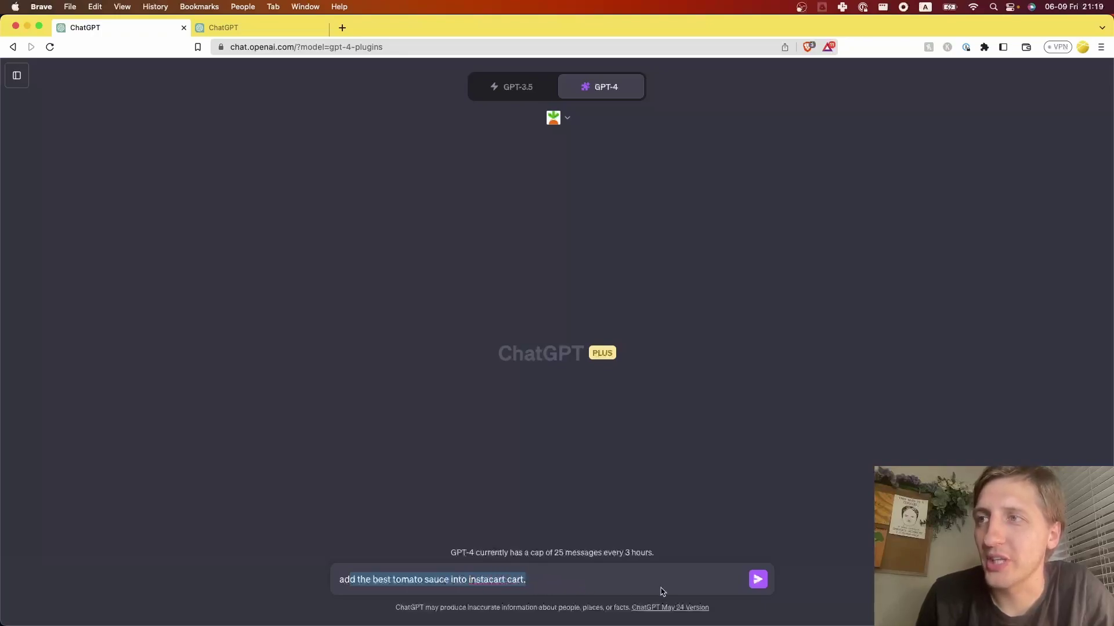
click(757, 580)
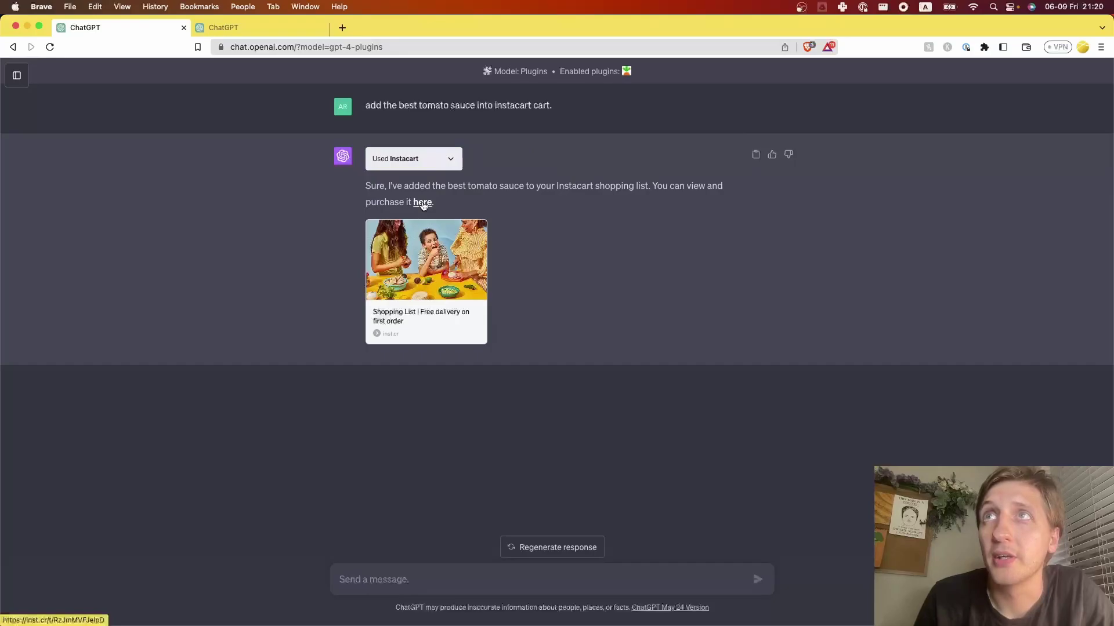
click(422, 203)
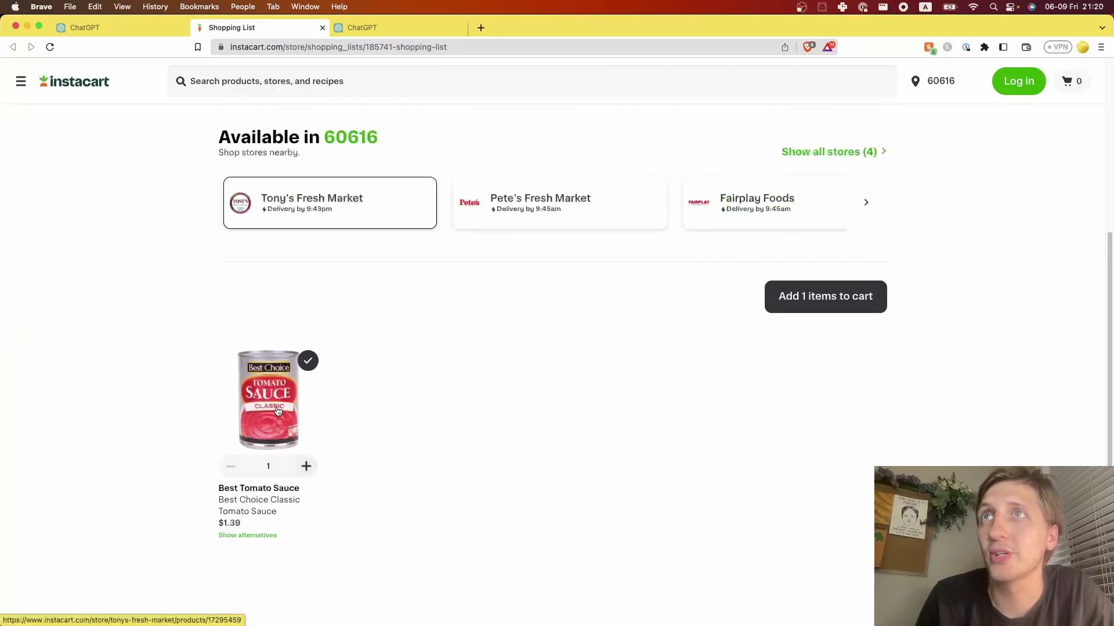
click(322, 28)
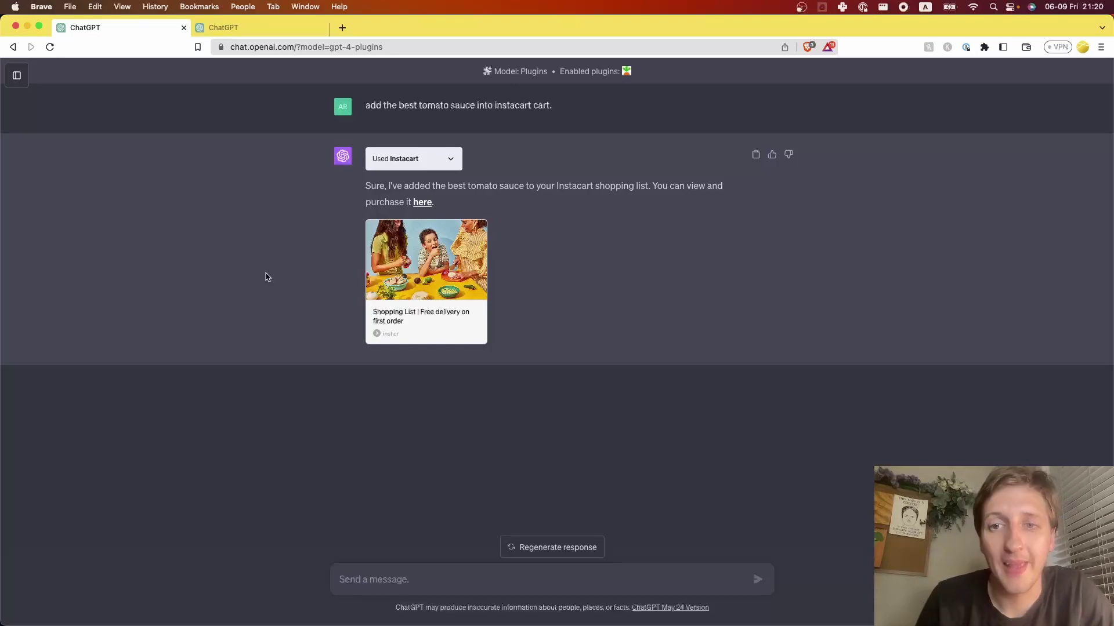
Switch to the other ChatGPT chat and check its enabled plugins list
click(247, 27)
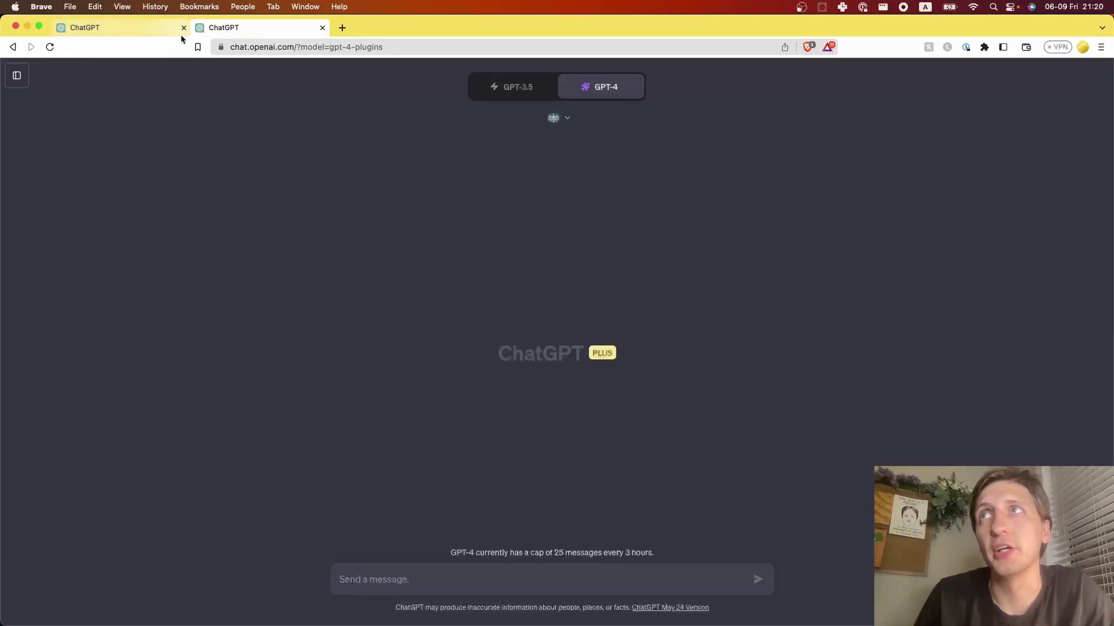
click(568, 122)
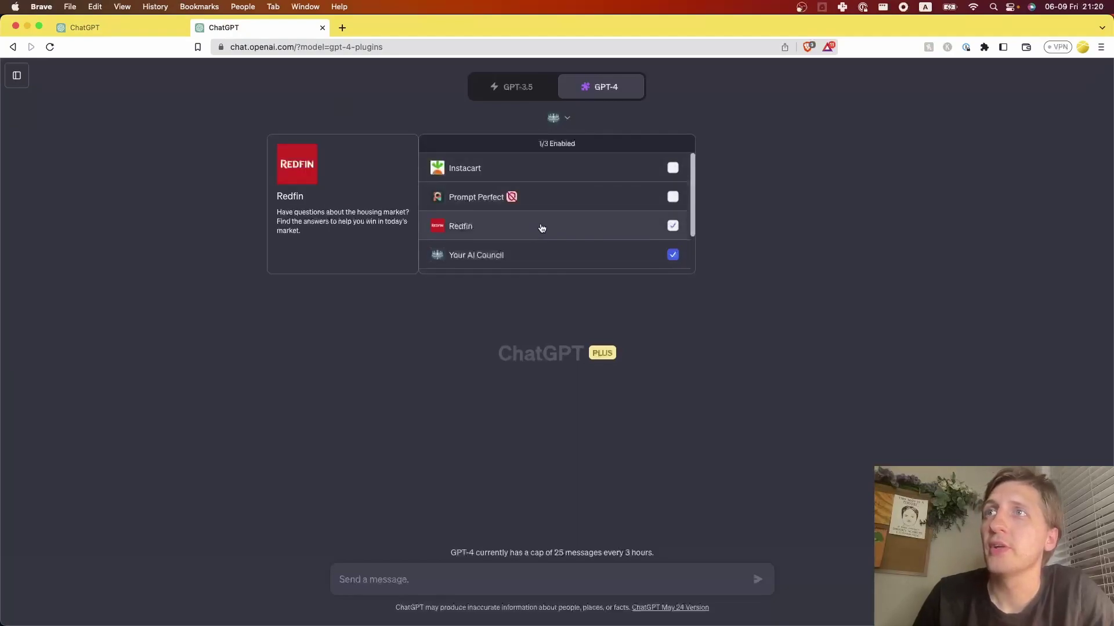
scroll(542, 229, down, 2)
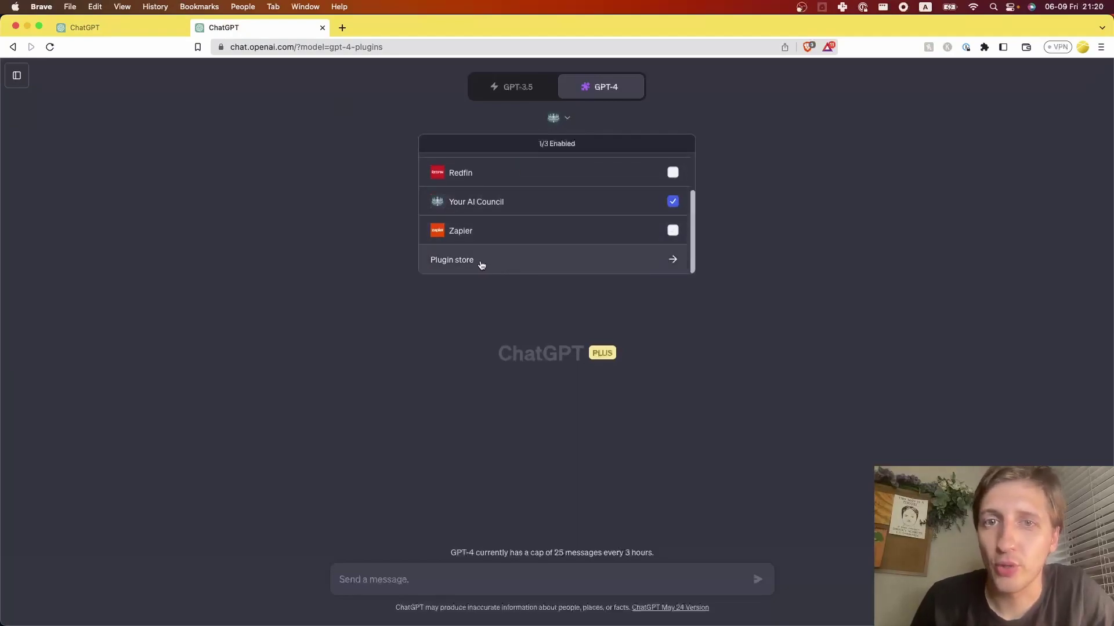
click(569, 123)
click(567, 120)
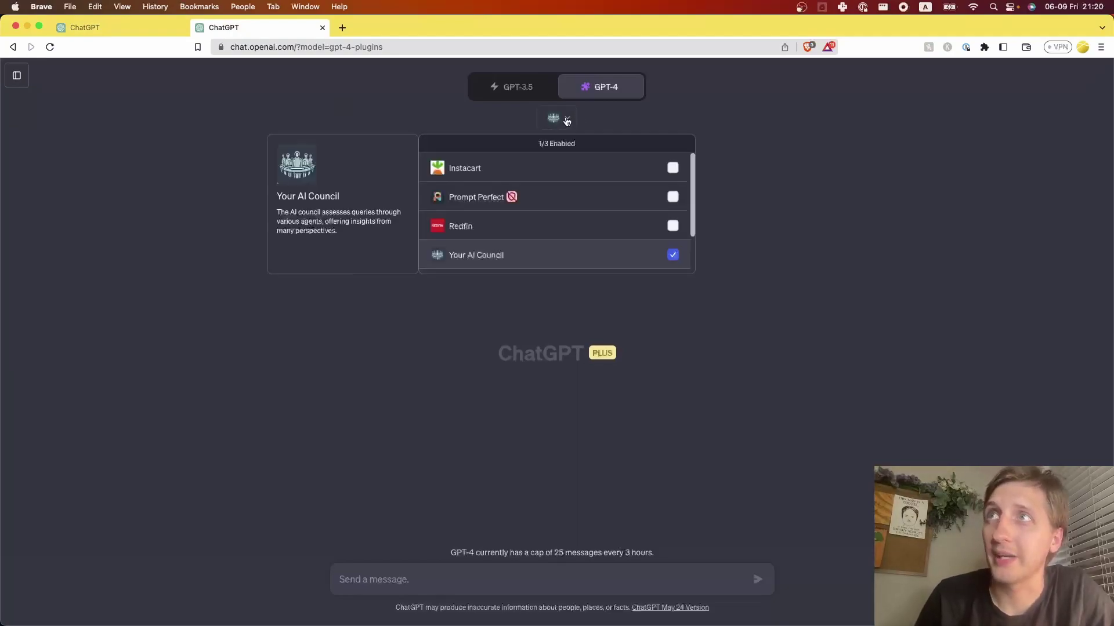
scroll(512, 245, down, 1)
Search the plugin store for 'AI co' to find the installed Your AI Council plugin
click(472, 259)
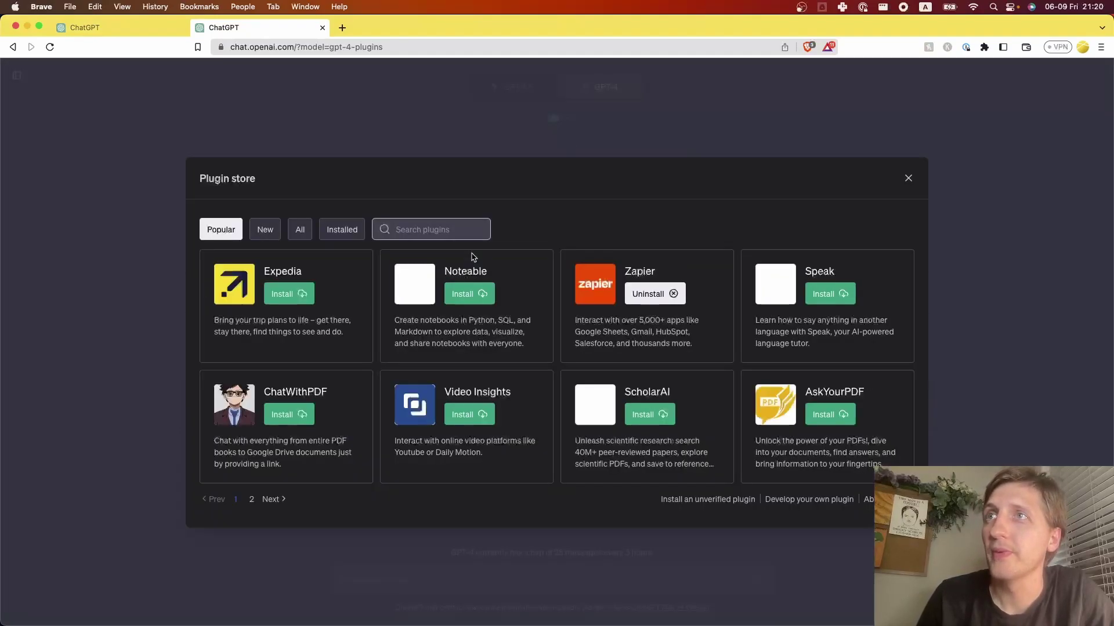
click(421, 230)
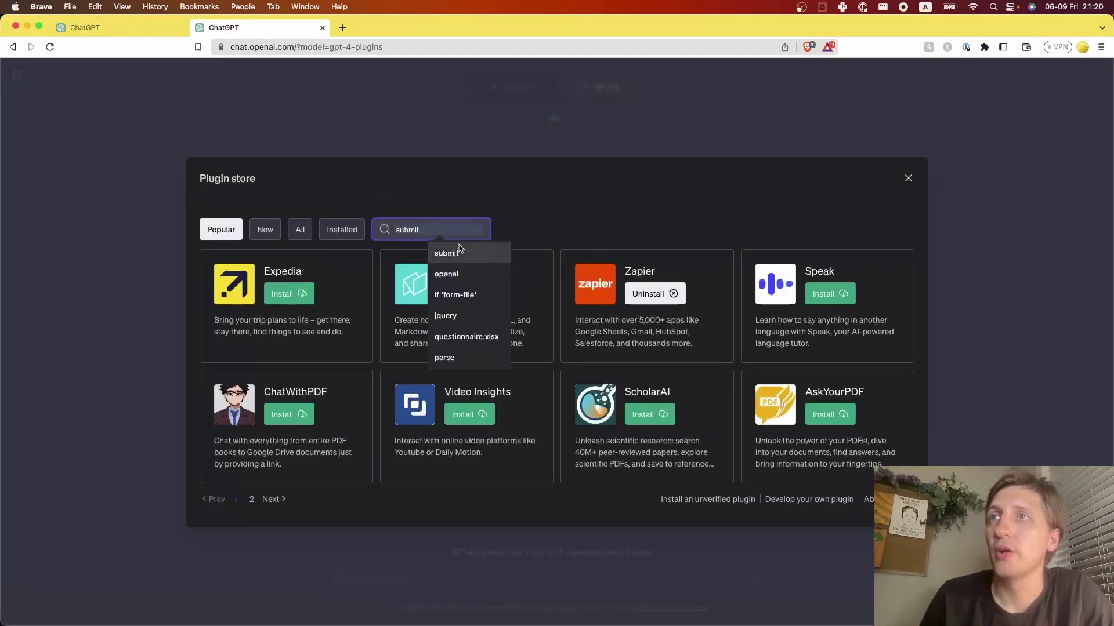
click(595, 238)
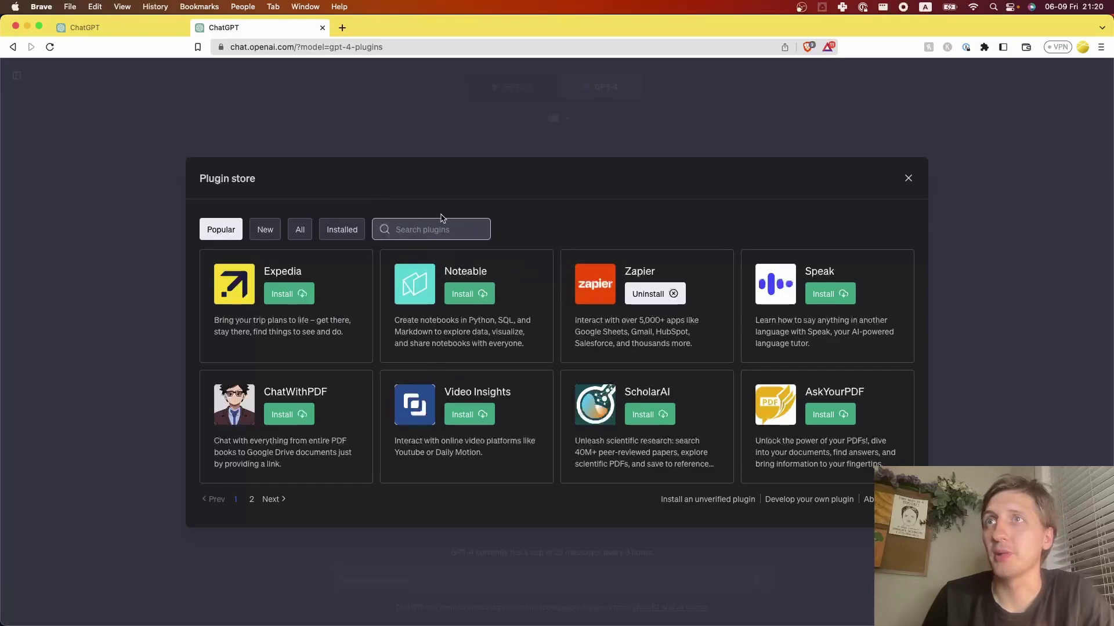
click(424, 229)
text(AI)
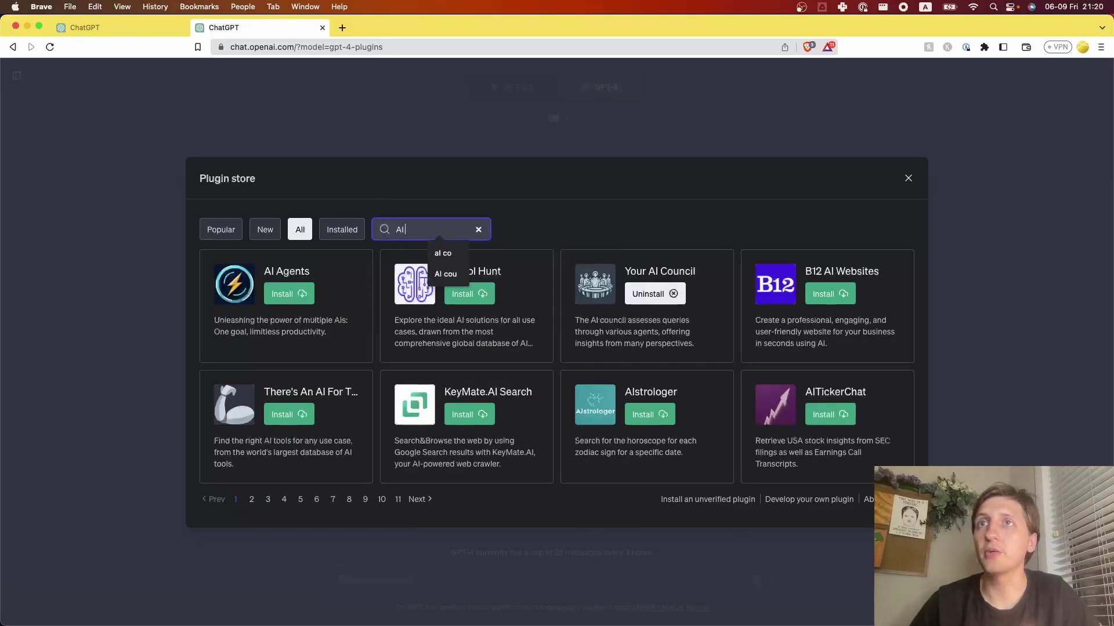
text( co)
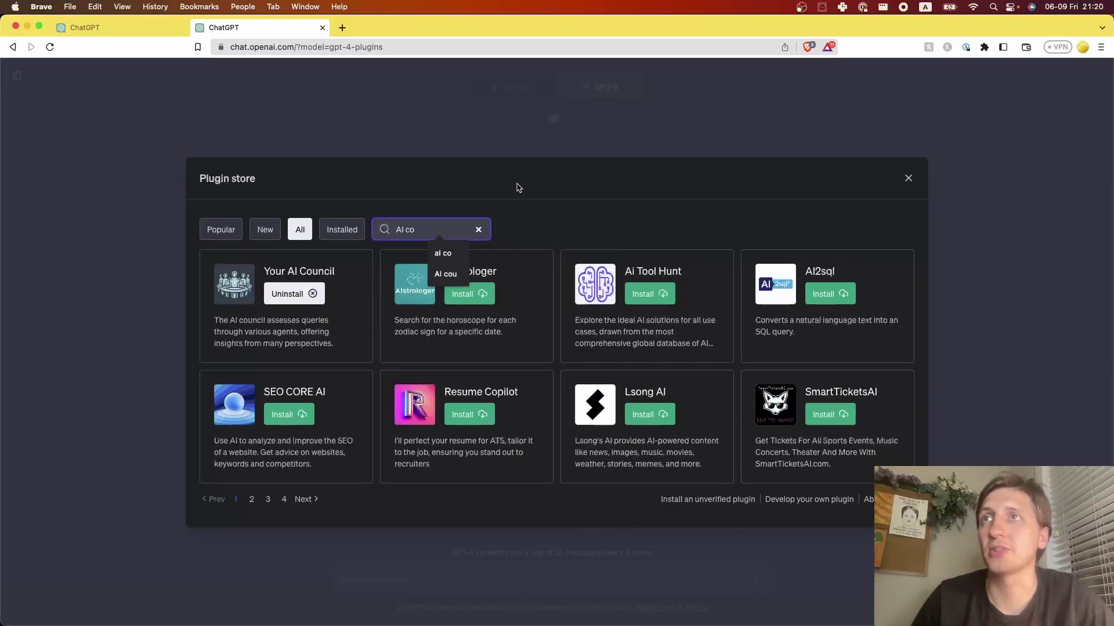
click(602, 223)
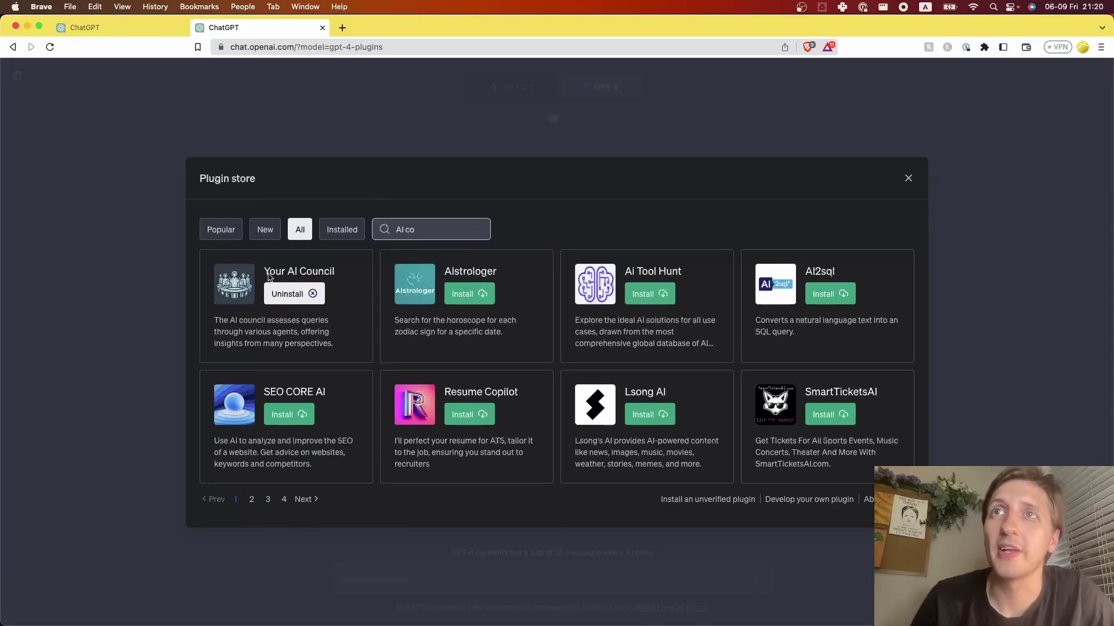
drag(265, 270, 341, 272)
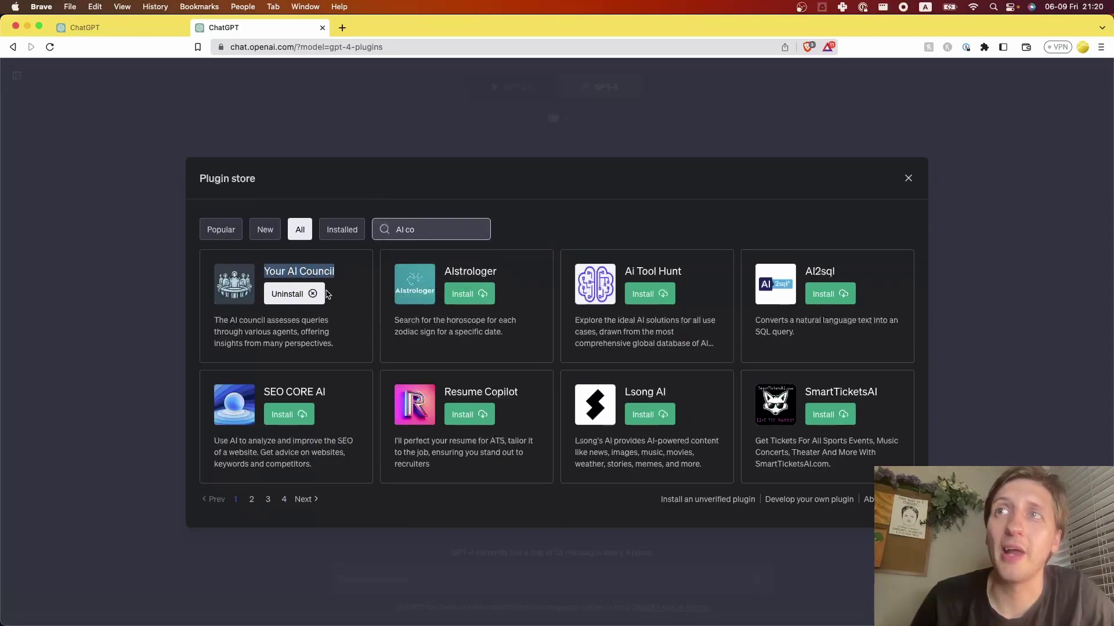
Close the plugin store and confirm Your AI Council is the enabled plugin
click(908, 179)
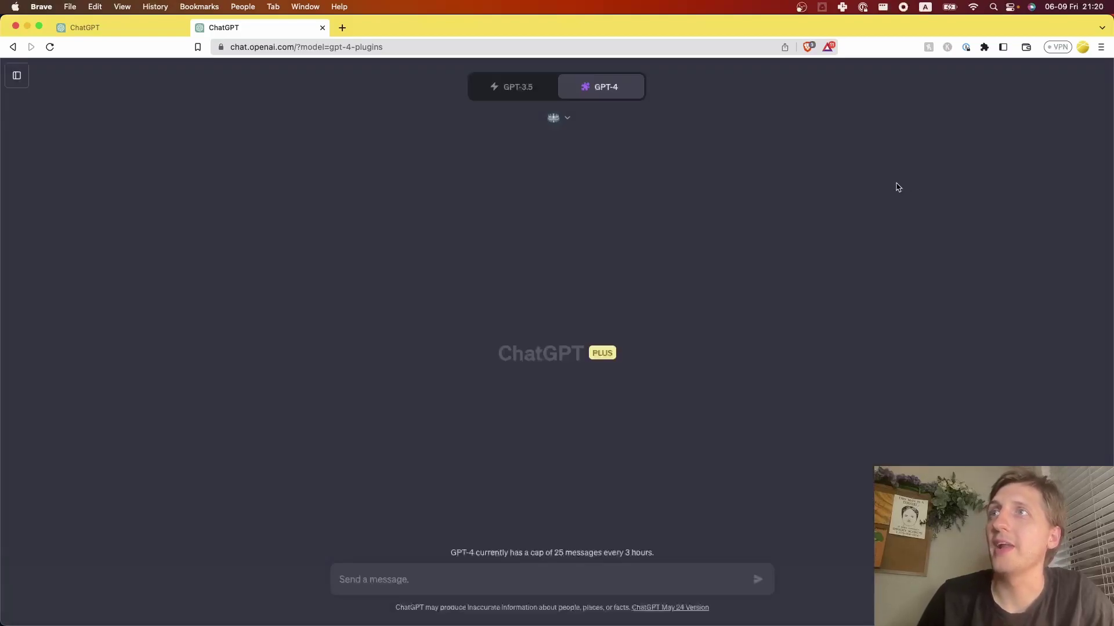
click(568, 120)
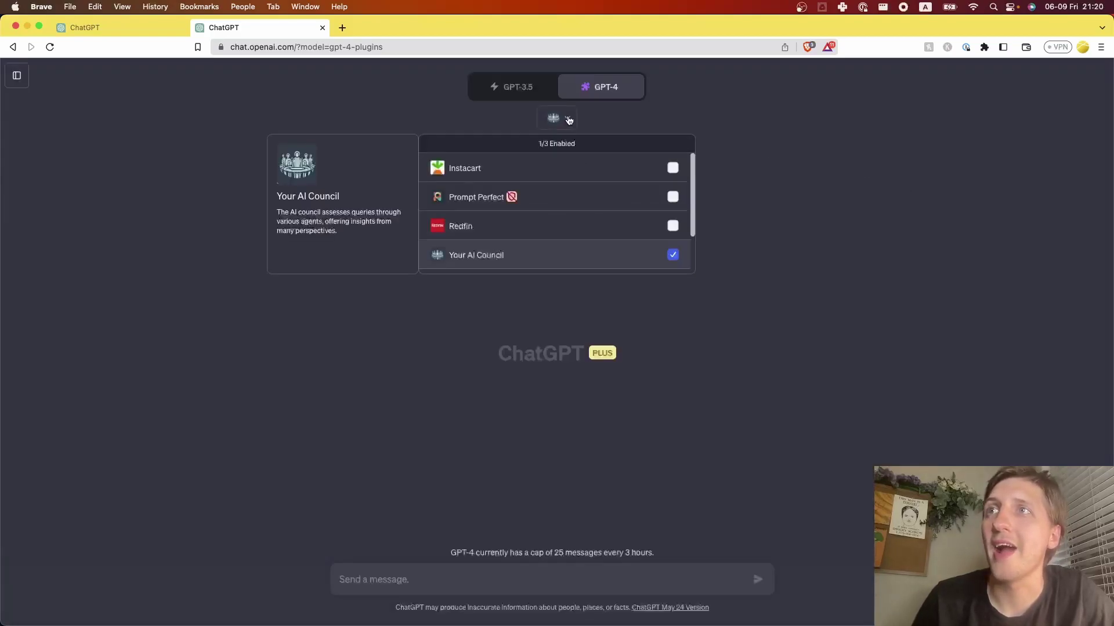
click(566, 120)
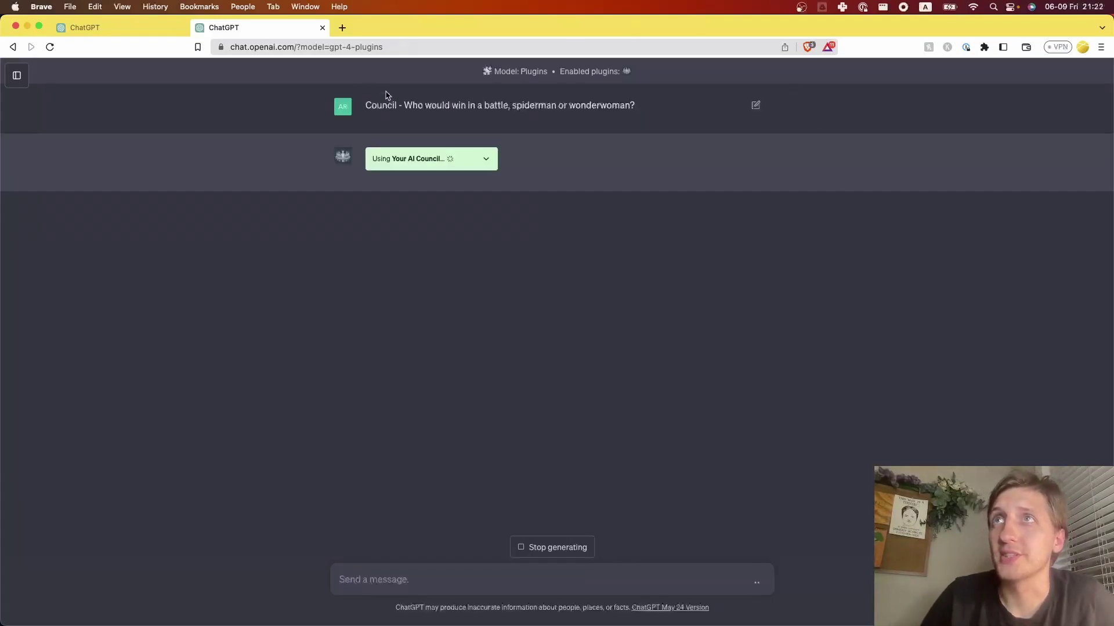
Highlight 'Council' and the Spiderman vs Wonder Woman question while the reply streams
drag(363, 108, 395, 103)
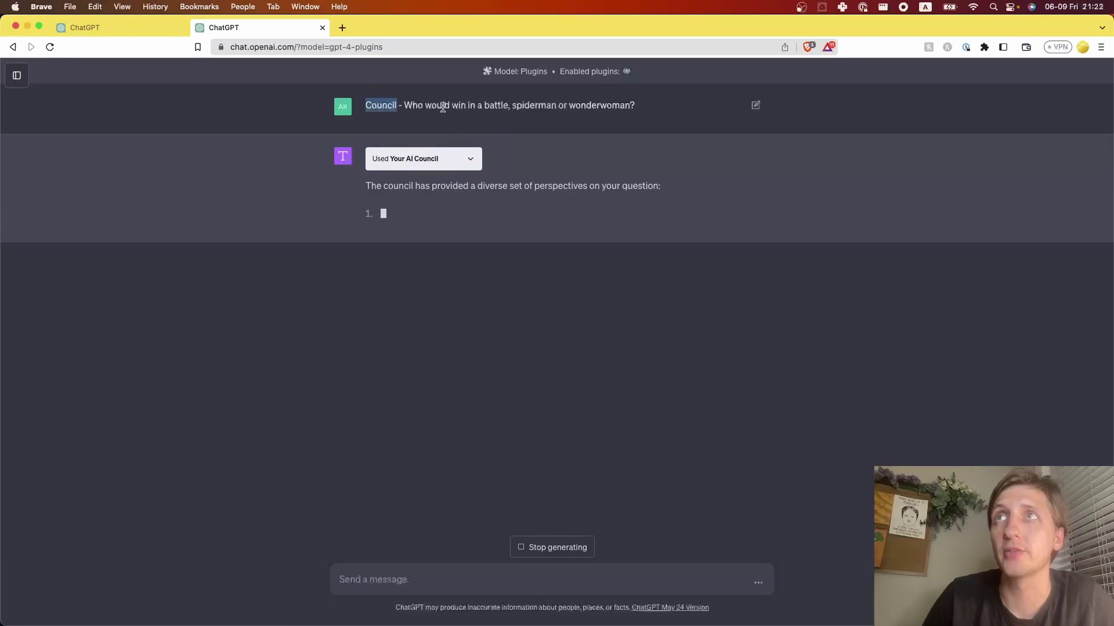
click(412, 101)
drag(410, 100, 617, 113)
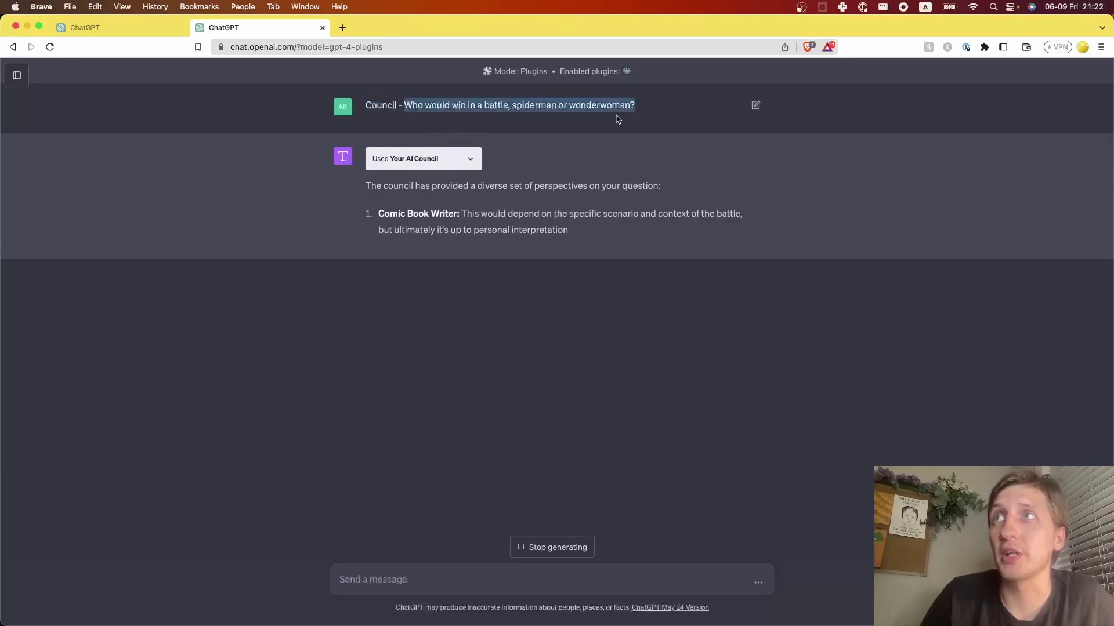
click(483, 98)
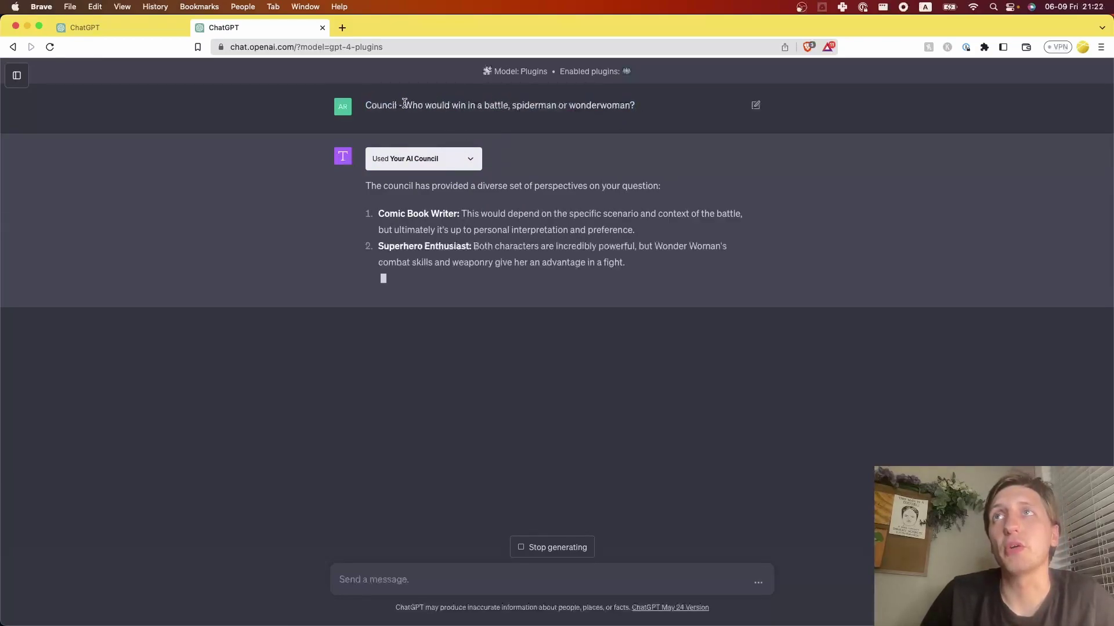
drag(405, 105, 633, 107)
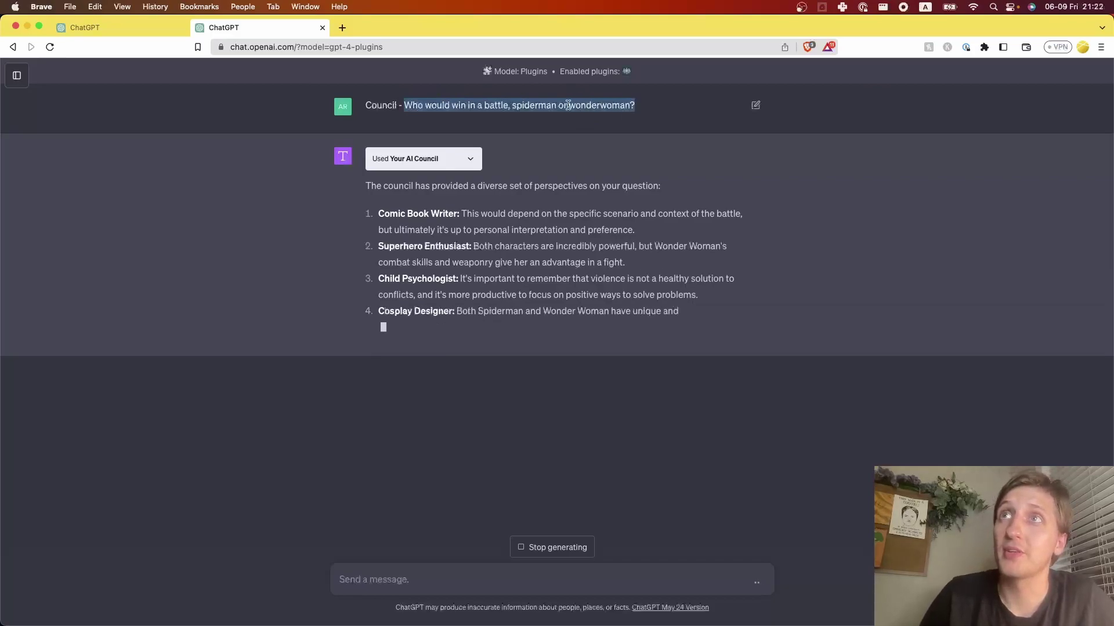
double_click(378, 104)
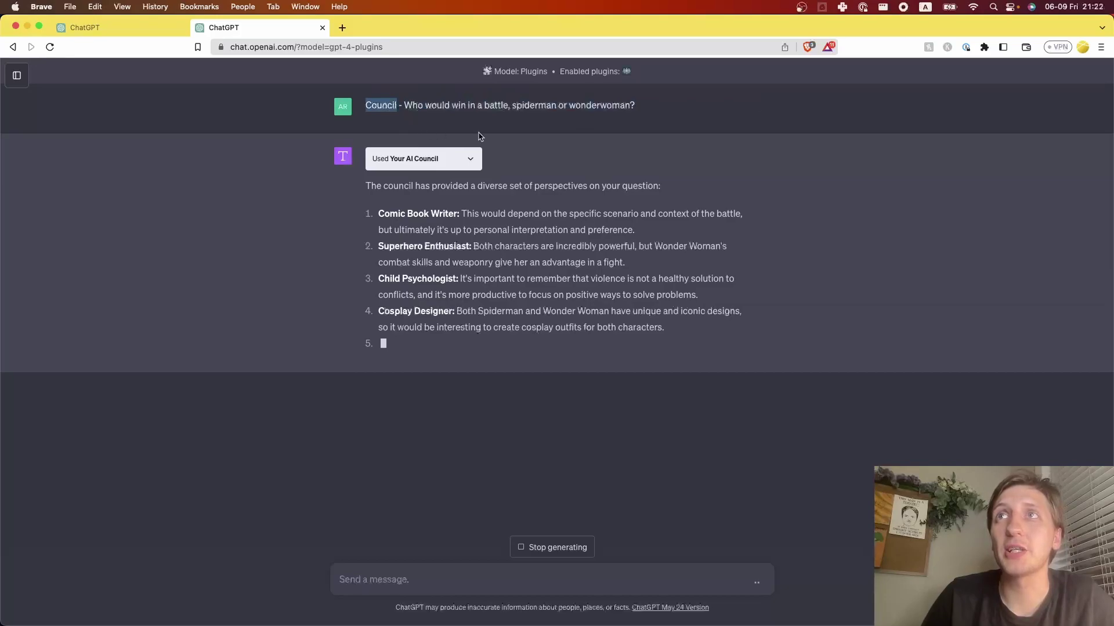
drag(404, 105, 662, 115)
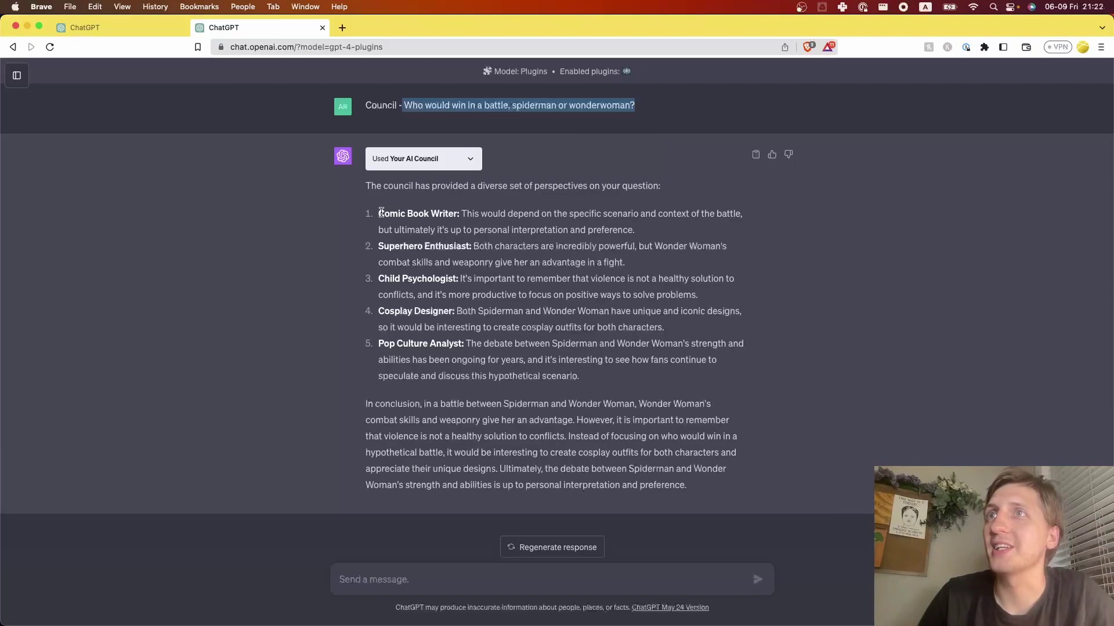
drag(381, 212, 444, 216)
drag(377, 246, 431, 254)
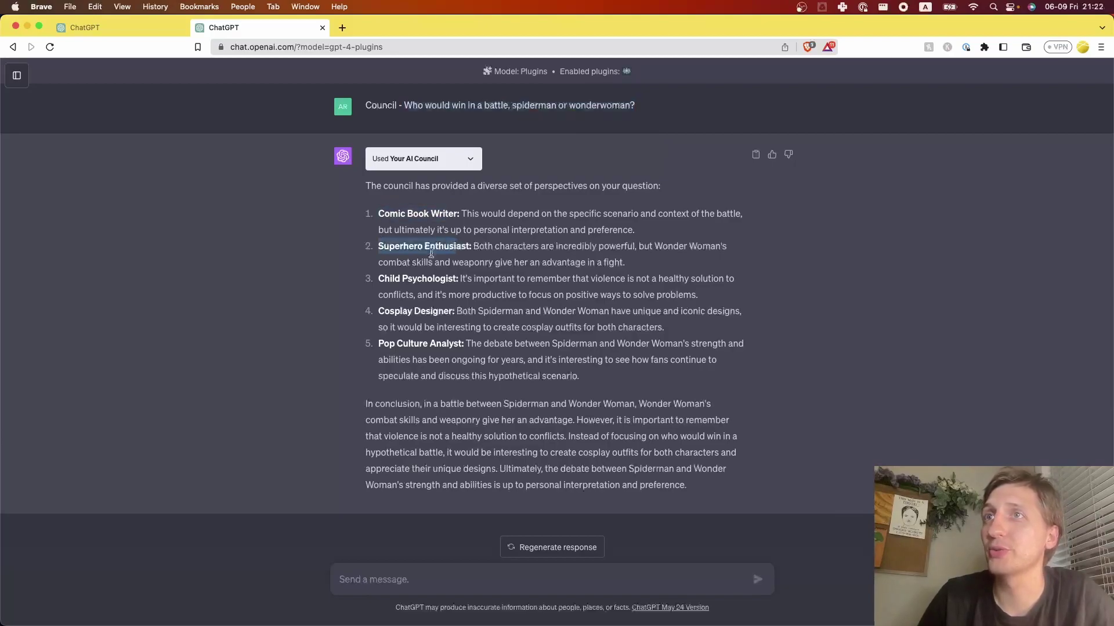
drag(377, 278, 456, 279)
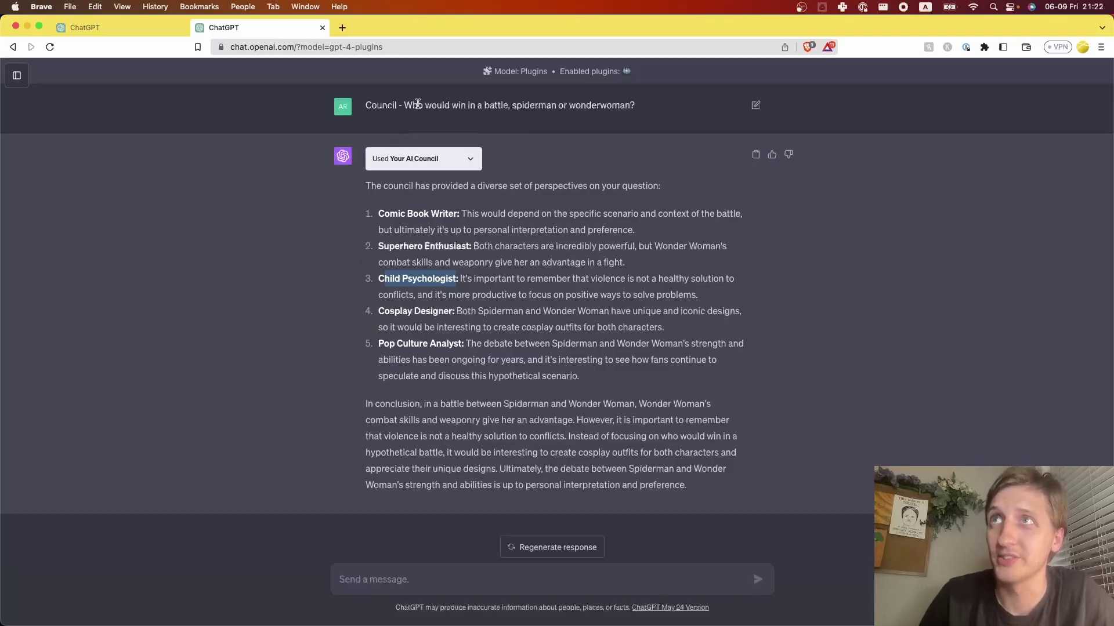
drag(432, 105, 641, 114)
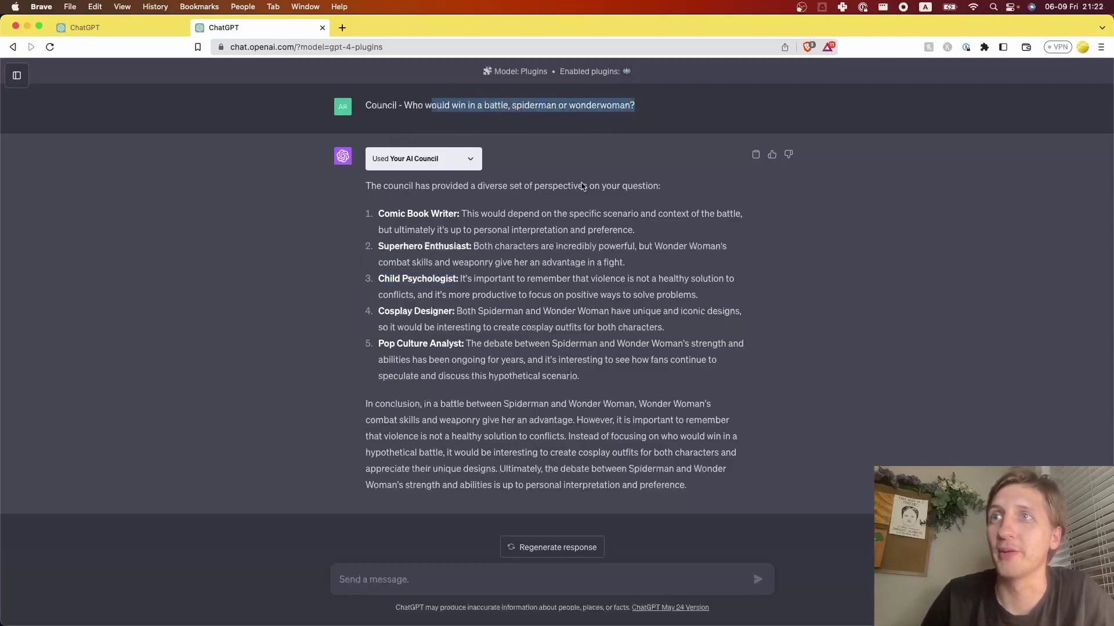
drag(376, 211, 637, 376)
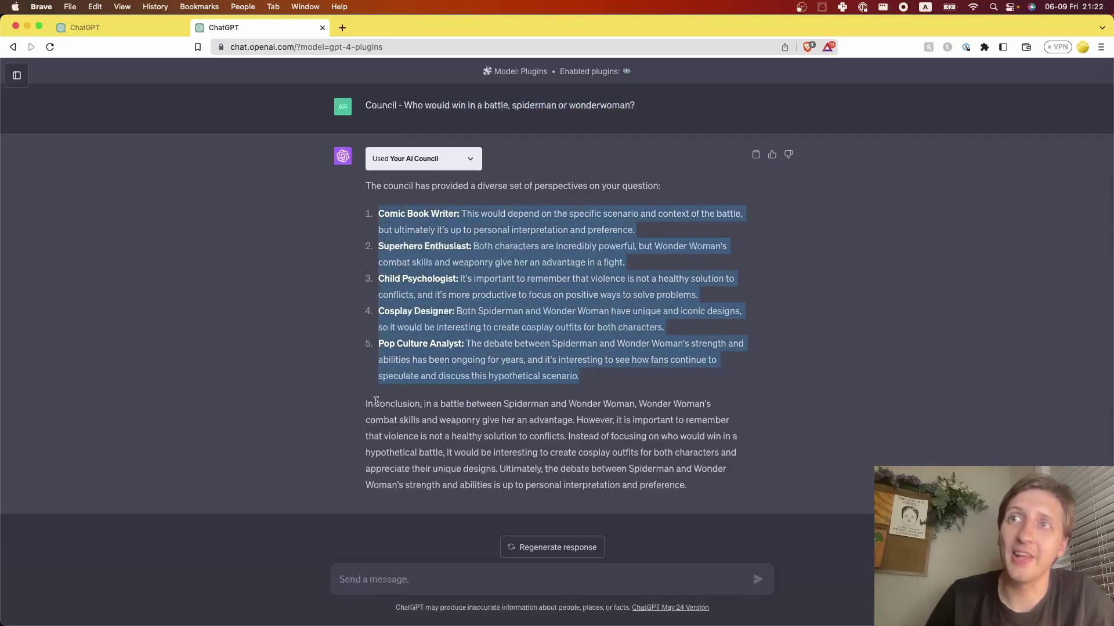
click(376, 402)
drag(365, 403, 684, 480)
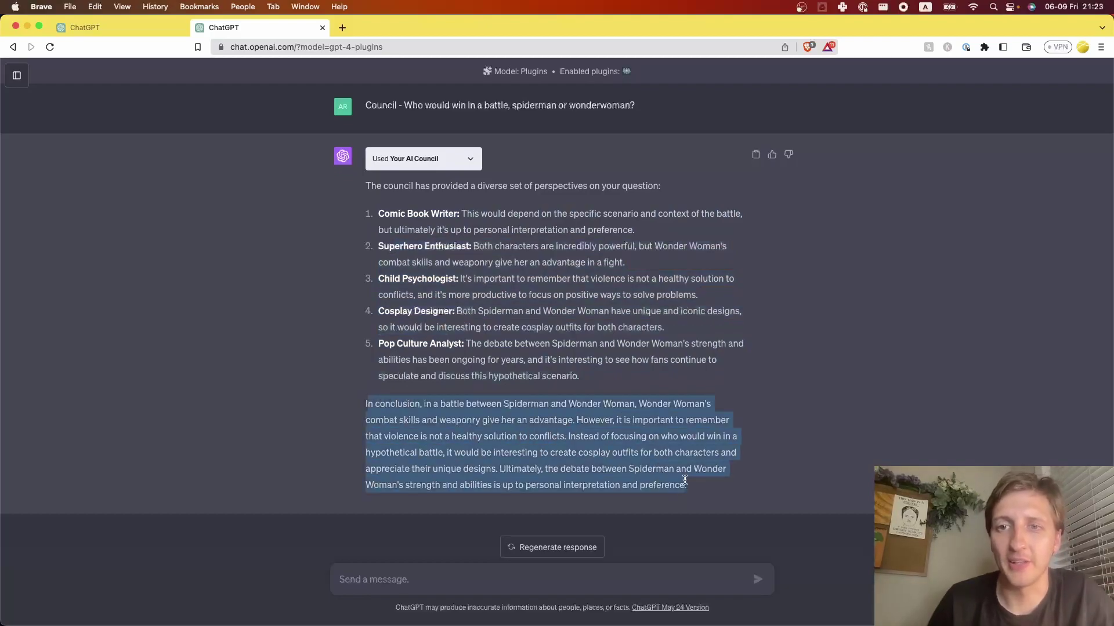
click(656, 432)
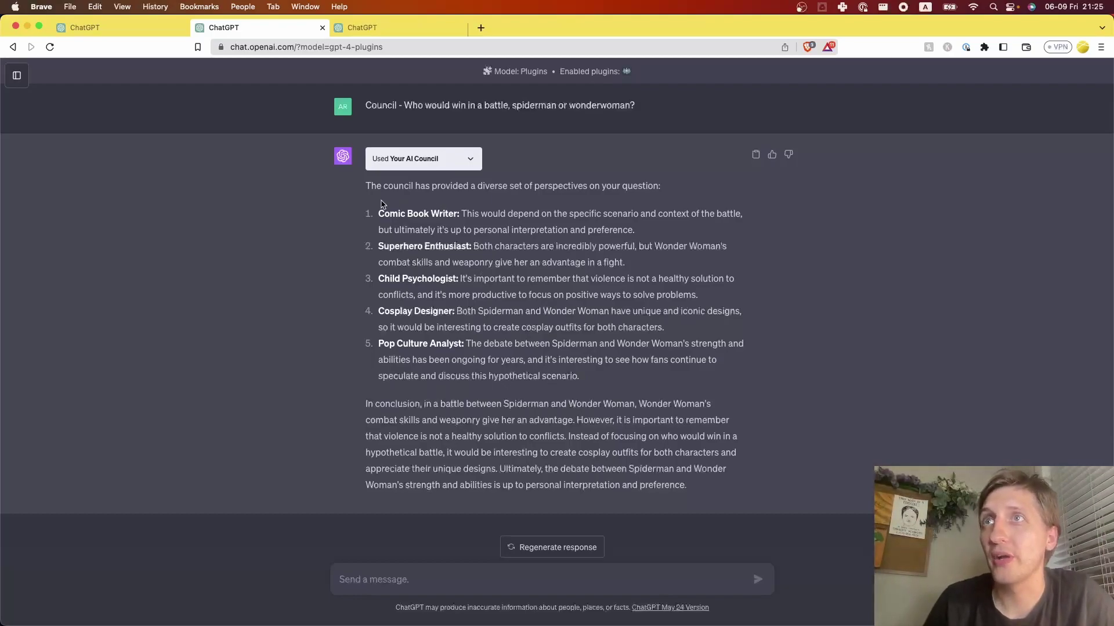
drag(357, 206, 600, 374)
click(600, 372)
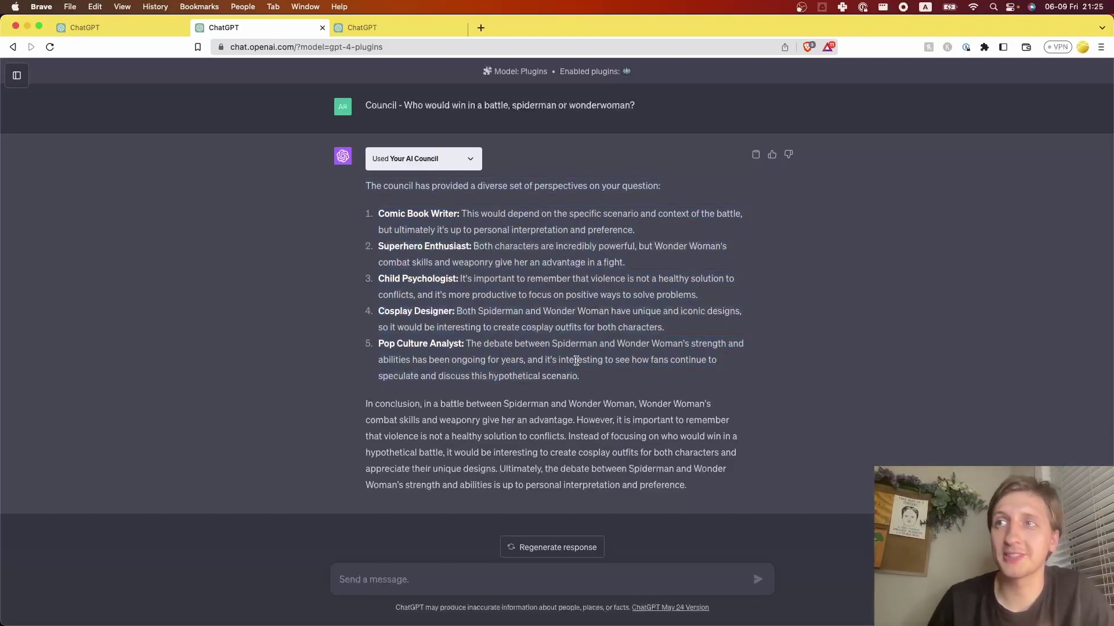
drag(576, 405, 616, 406)
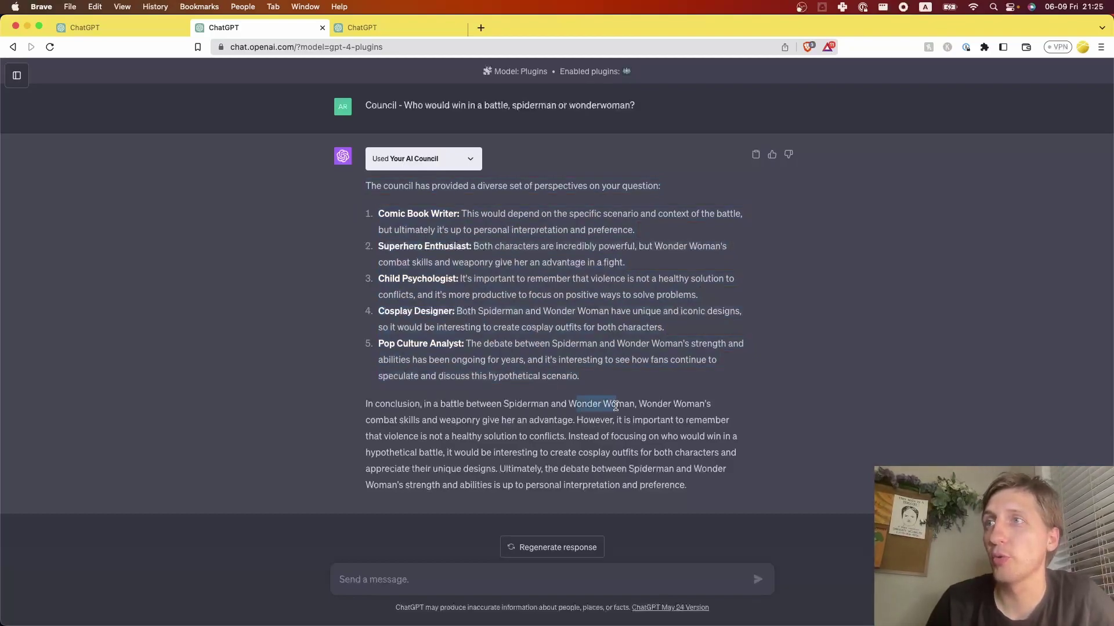
triple_click(661, 405)
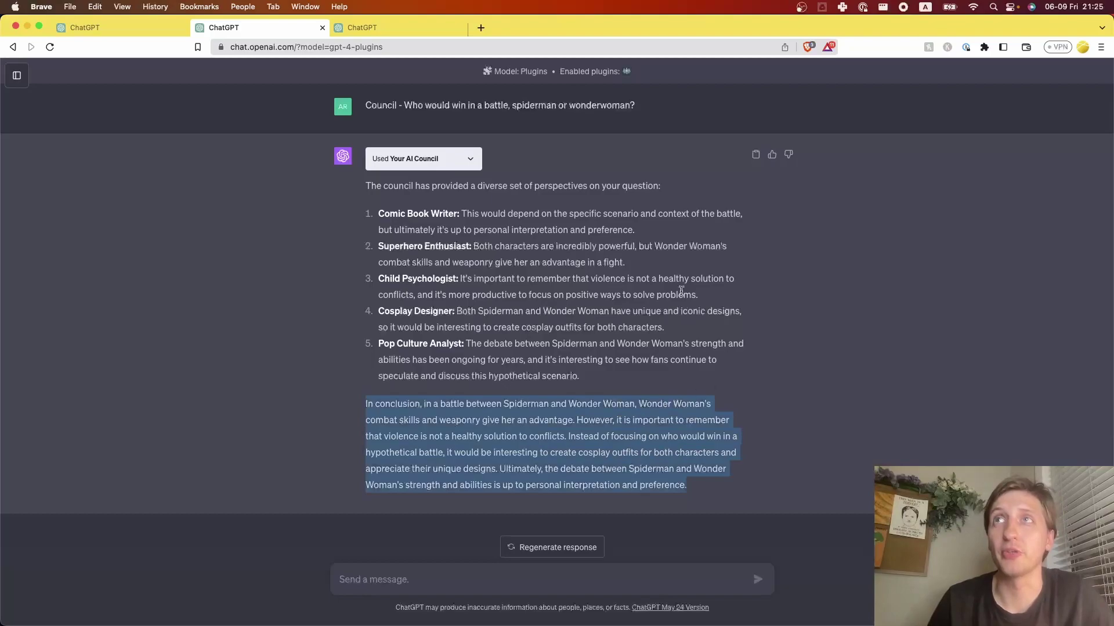
click(371, 29)
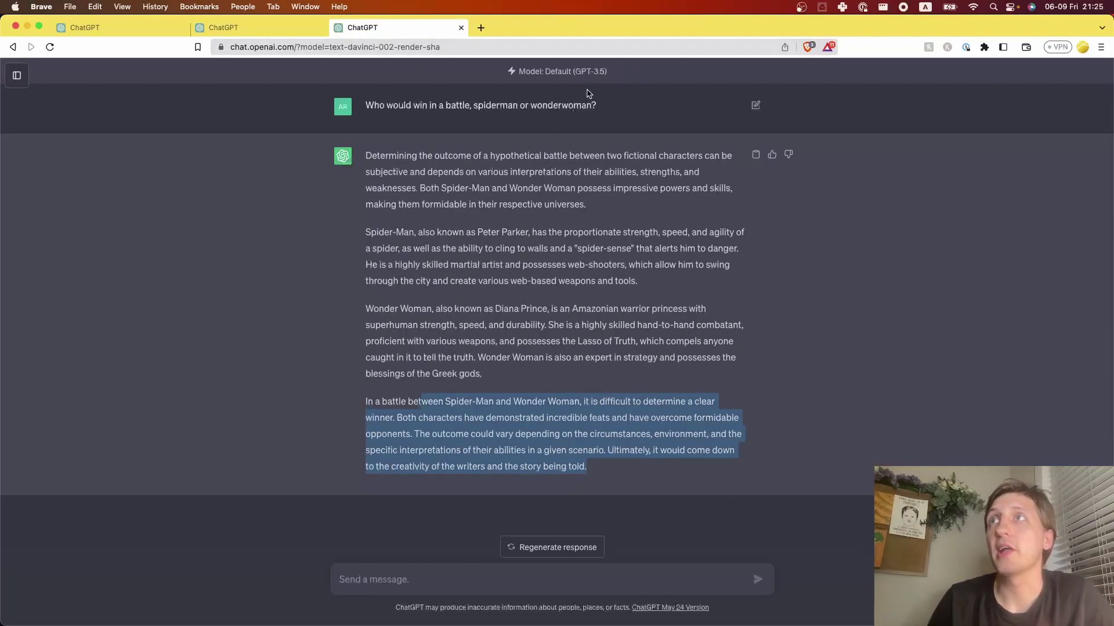
drag(580, 71, 603, 71)
click(509, 196)
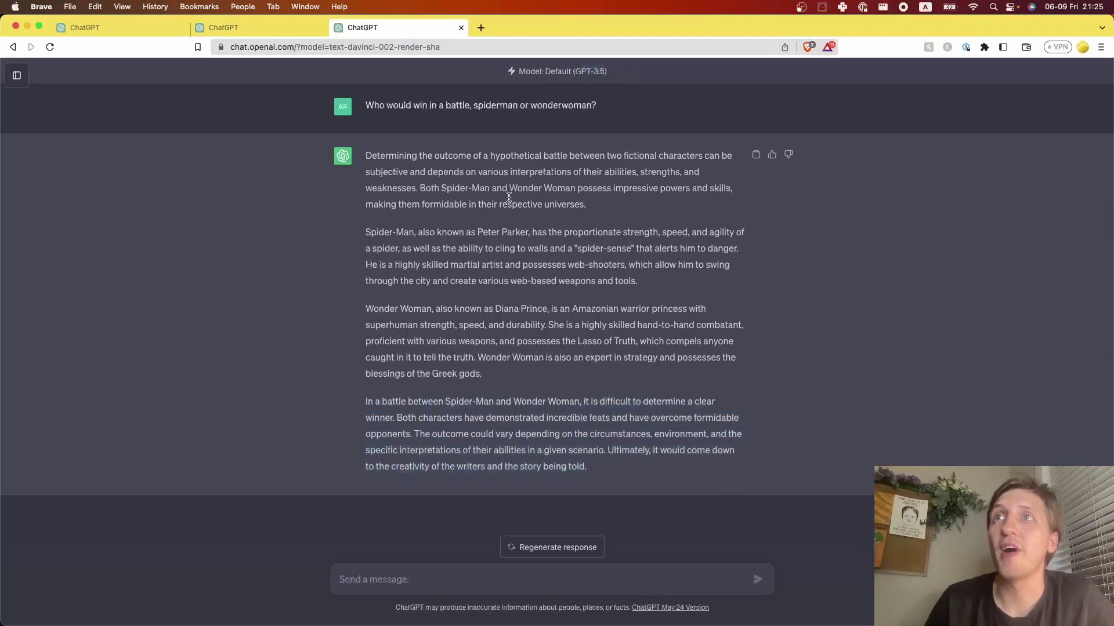
drag(363, 150, 704, 478)
click(580, 413)
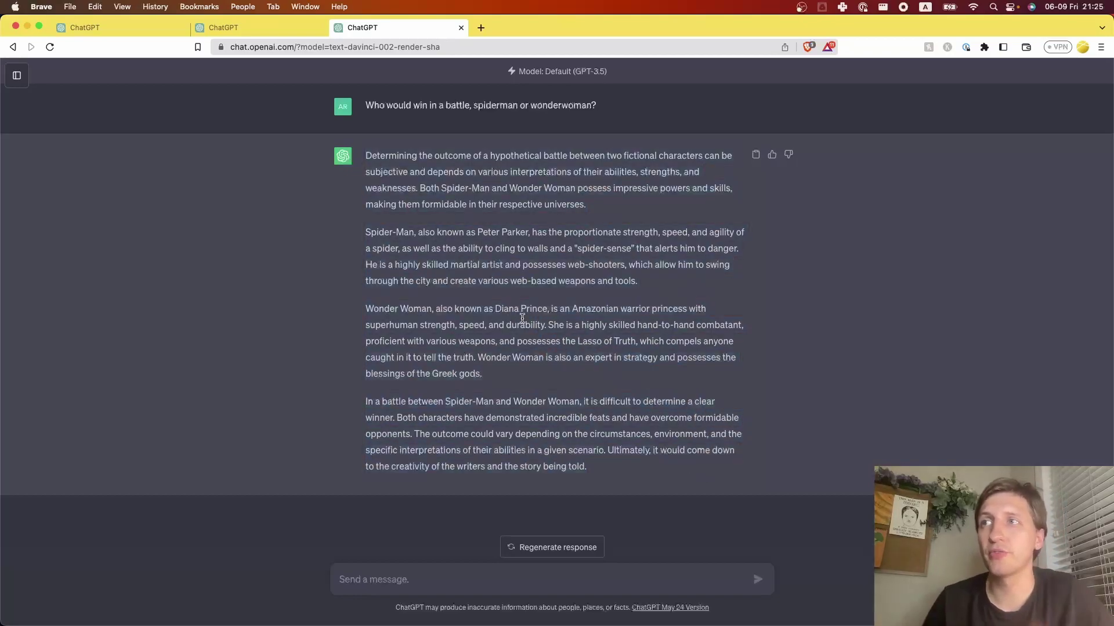
drag(717, 406, 591, 399)
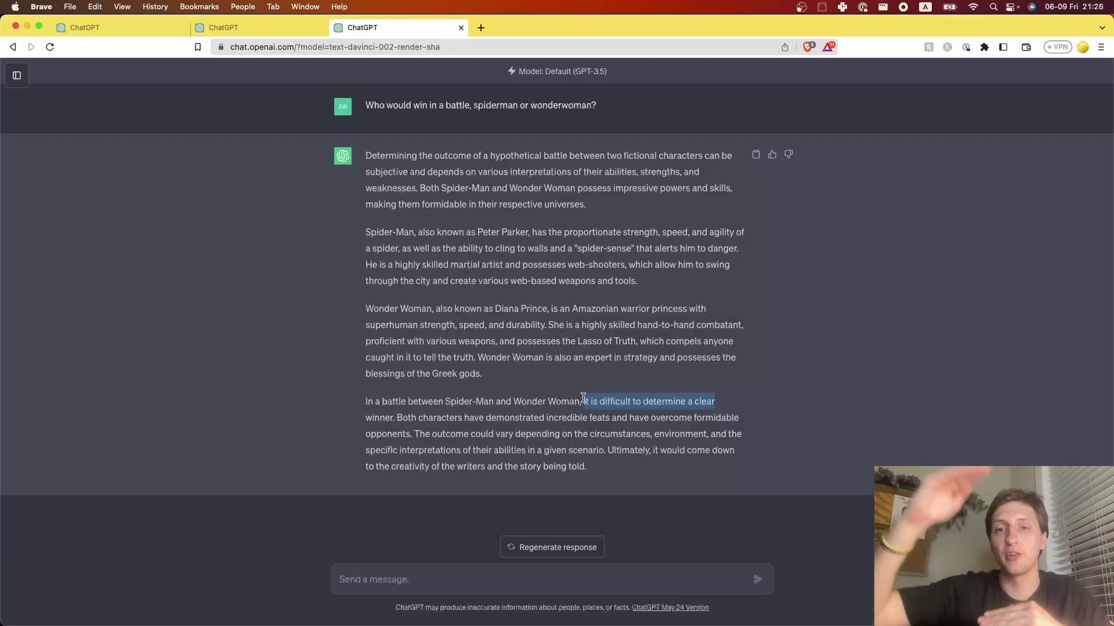
click(249, 28)
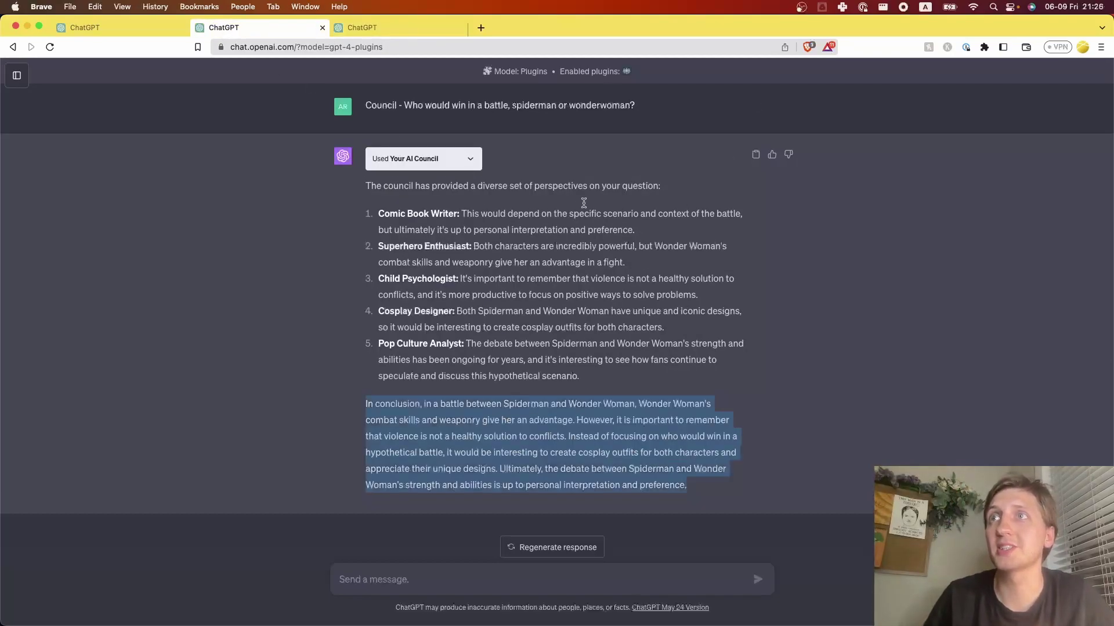
Clear the highlight on the council's conclusion
click(529, 369)
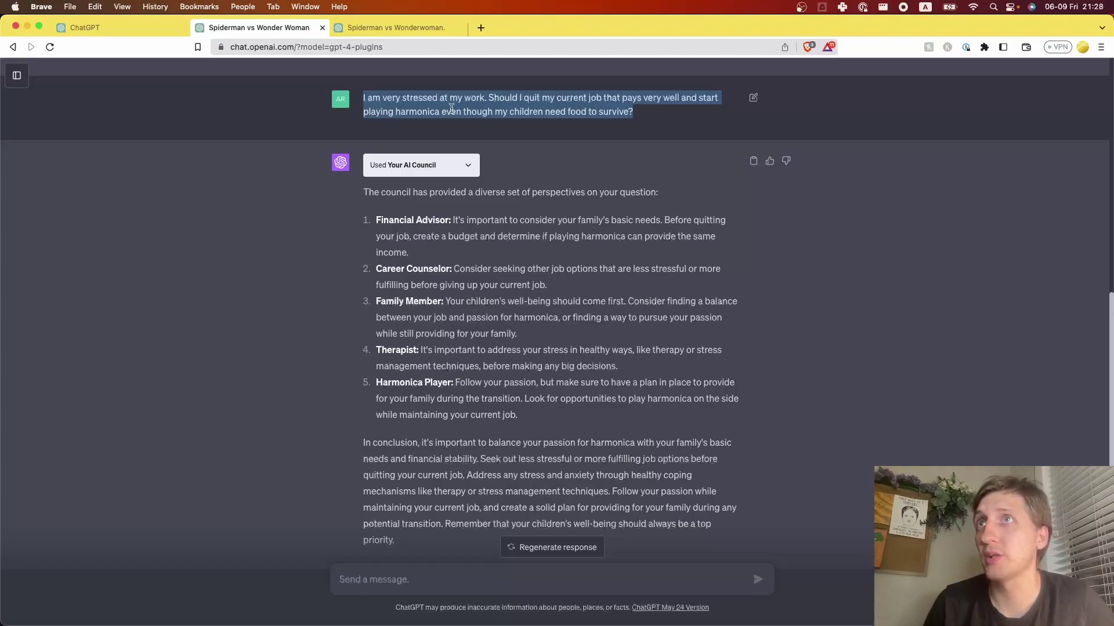
Review the council's harmonica career advice, highlighting its advisor perspectives and conclusion
click(424, 111)
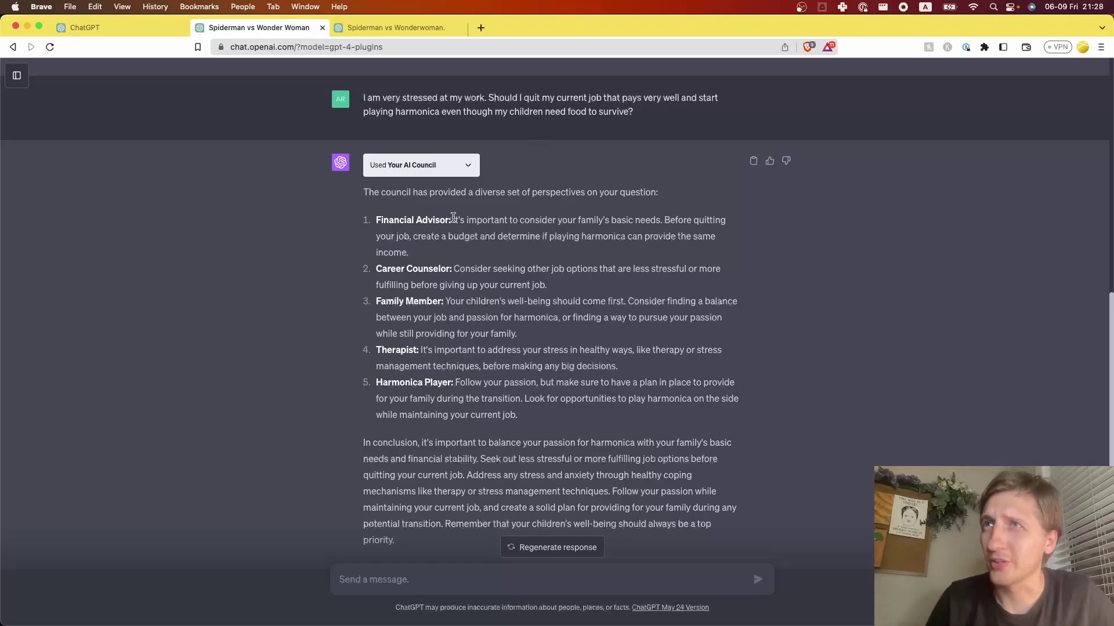
drag(366, 188, 470, 380)
click(502, 218)
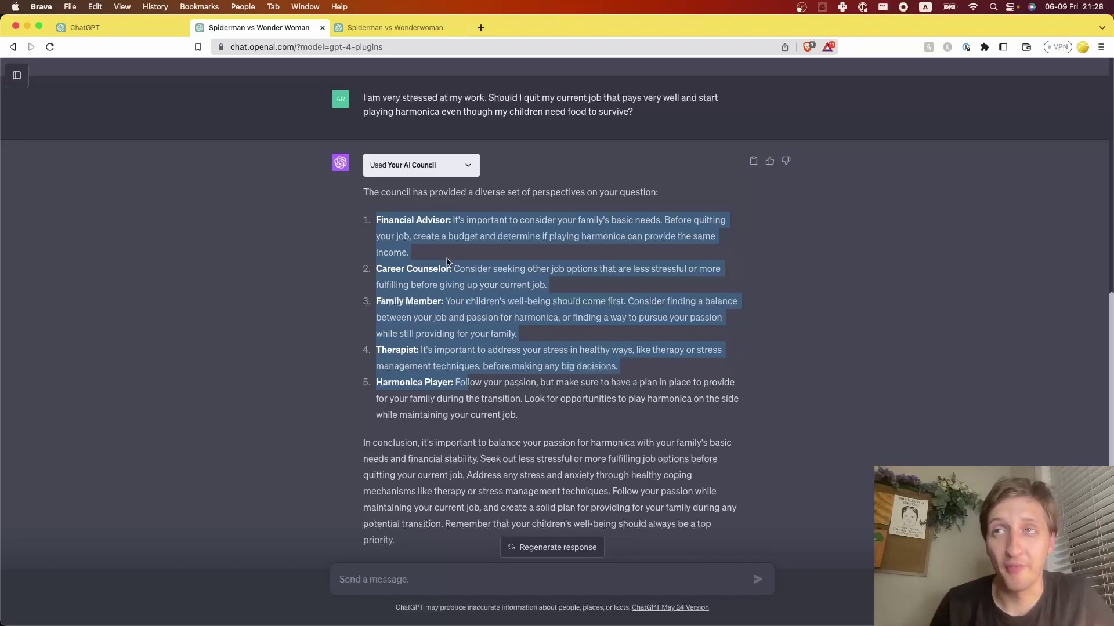
click(402, 240)
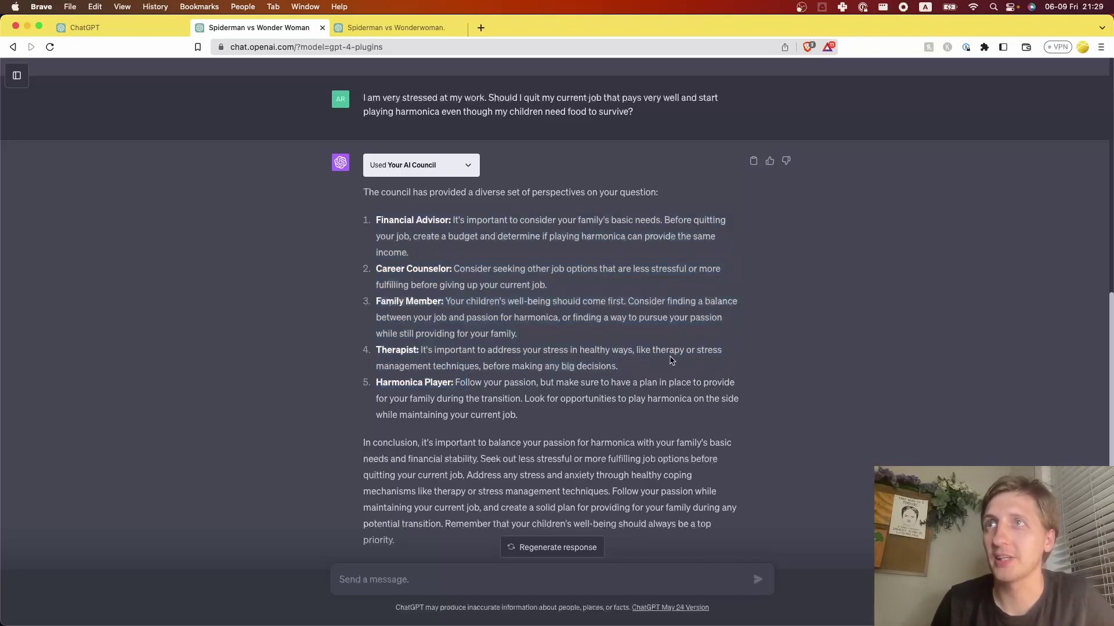
scroll(580, 278, down, 1)
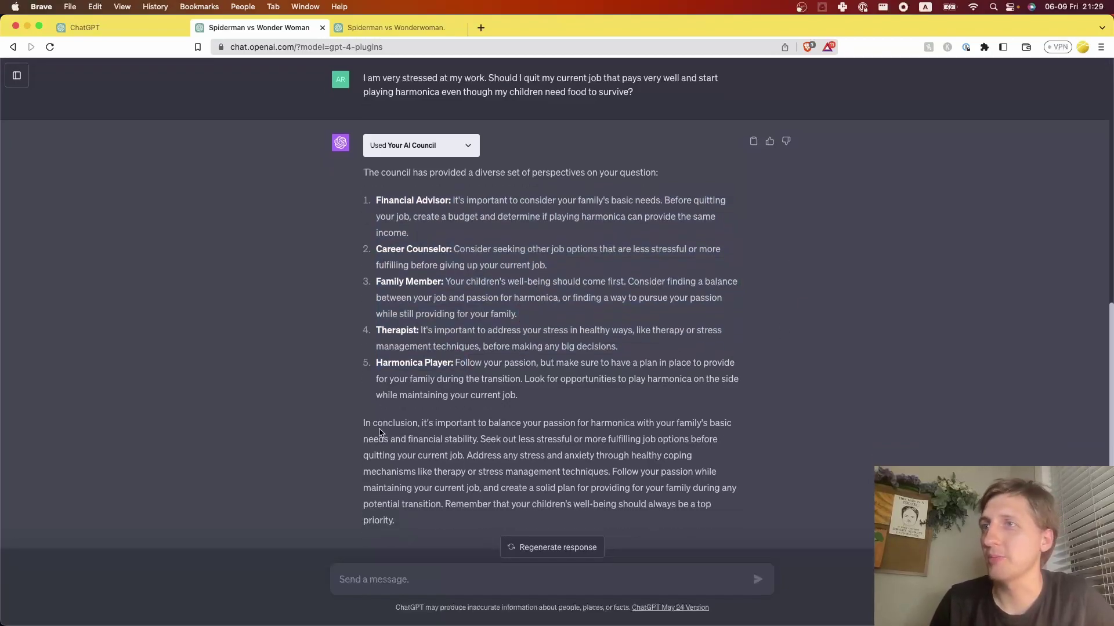
drag(372, 423, 658, 519)
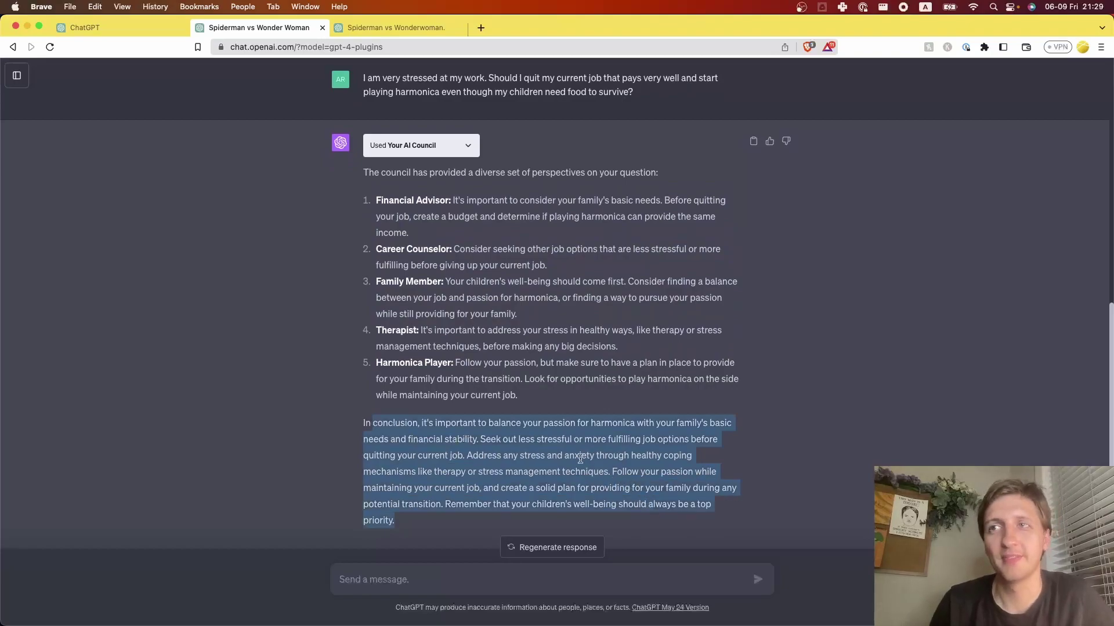
click(550, 442)
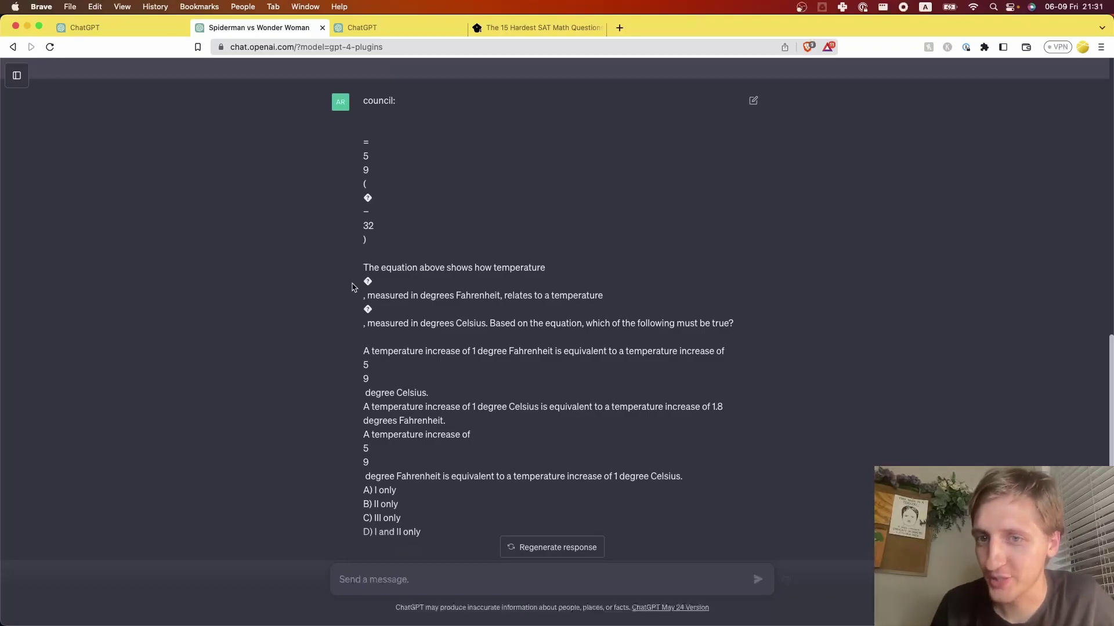
Highlight Question 1 on the SAT page, then return to the council's reply
click(508, 27)
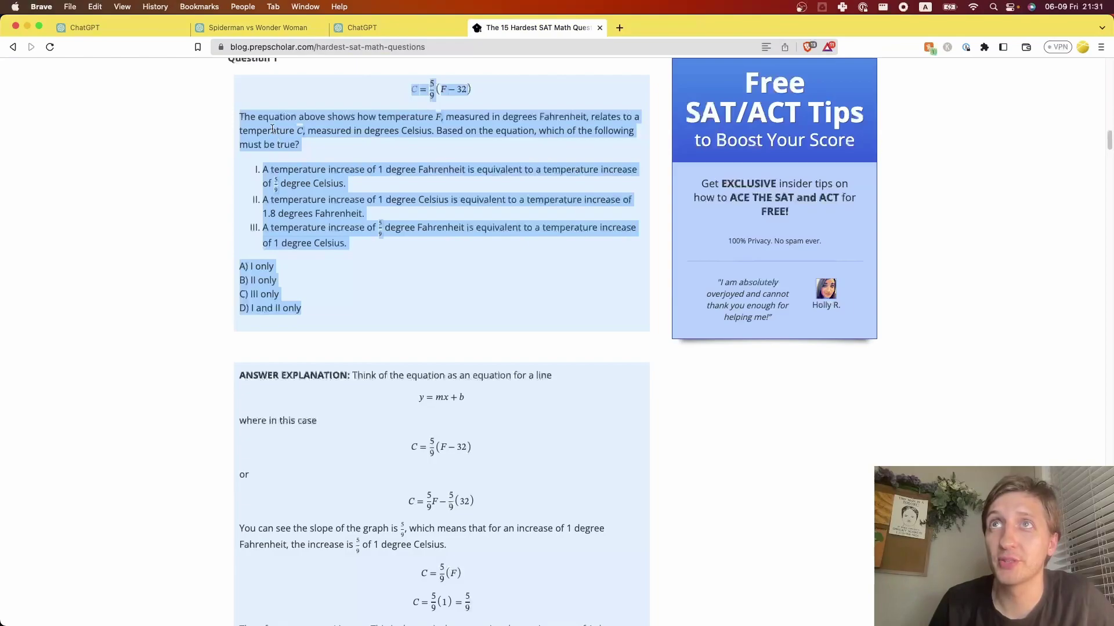
click(314, 172)
scroll(417, 163, up, 3)
drag(418, 161, 333, 367)
click(232, 27)
scroll(360, 174, up, 1)
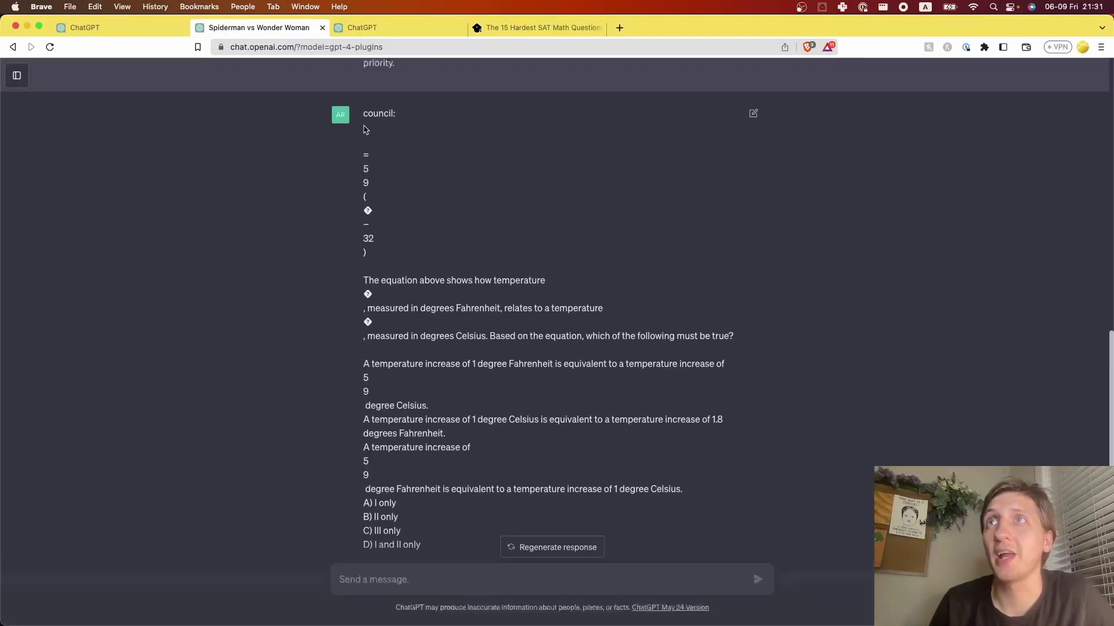
drag(356, 124, 499, 240)
scroll(451, 198, down, 2)
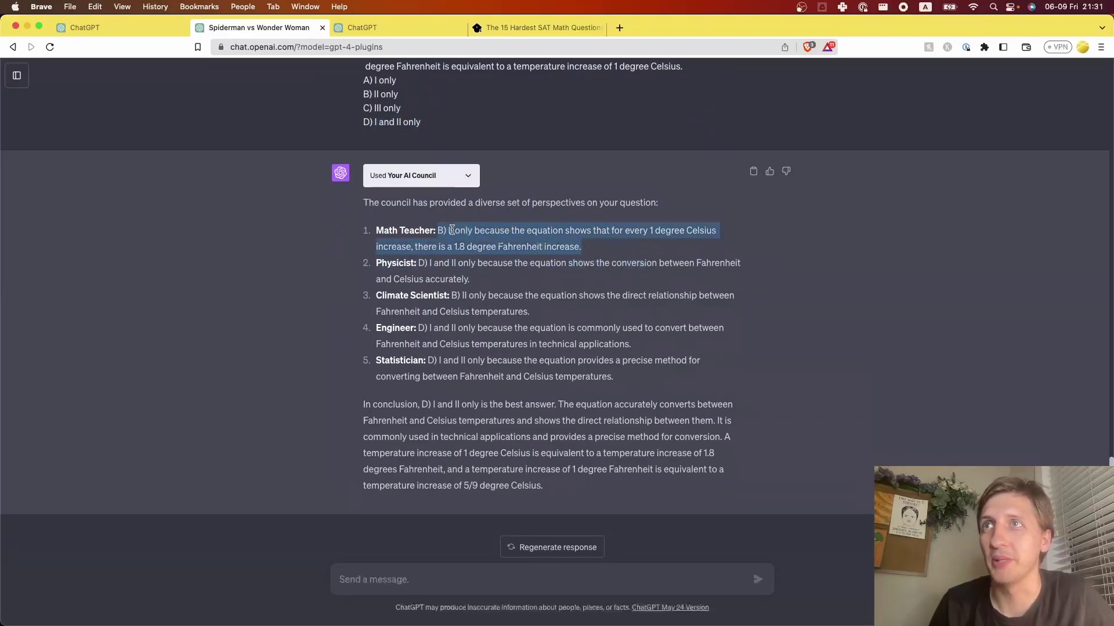
Compare the council's split B) and D) answers and read its concluding paragraph
drag(374, 264, 607, 317)
click(429, 328)
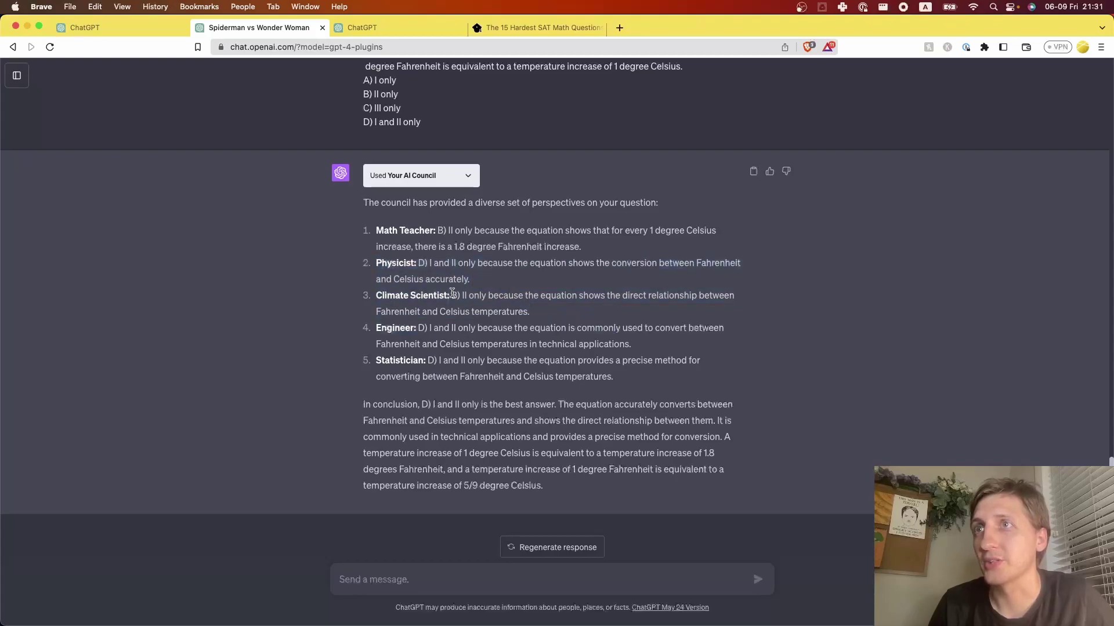
drag(437, 230, 577, 247)
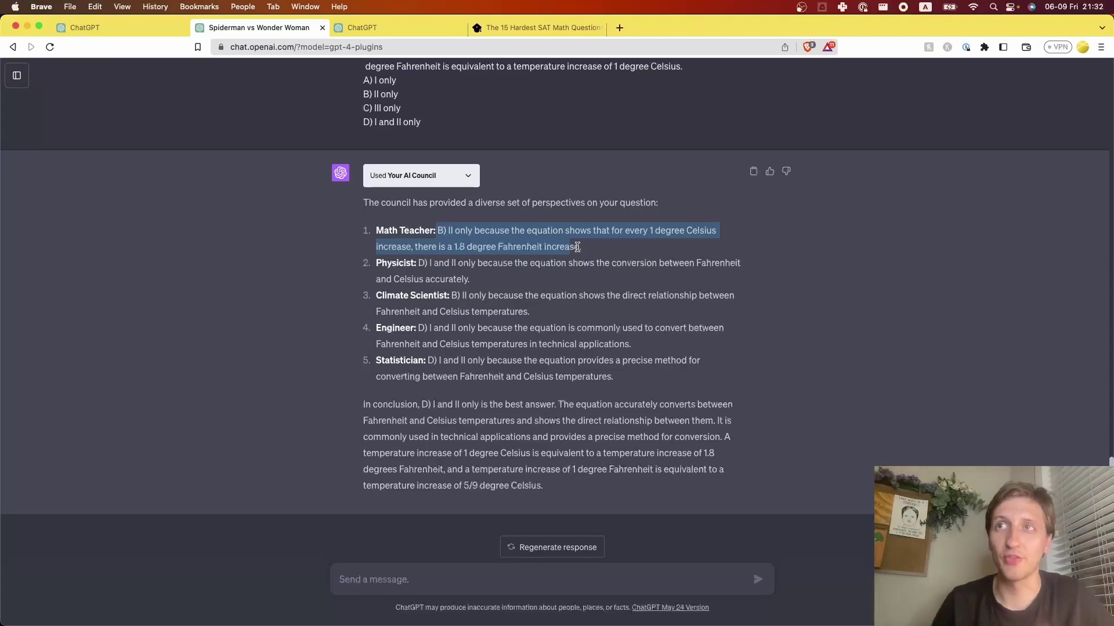
click(421, 243)
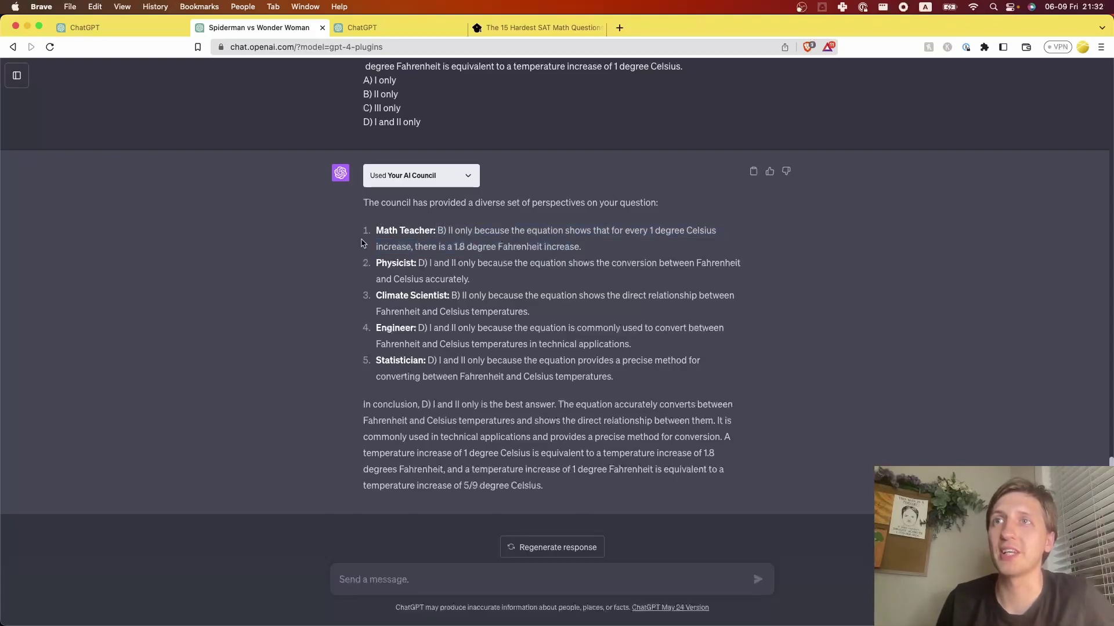
drag(361, 242, 639, 377)
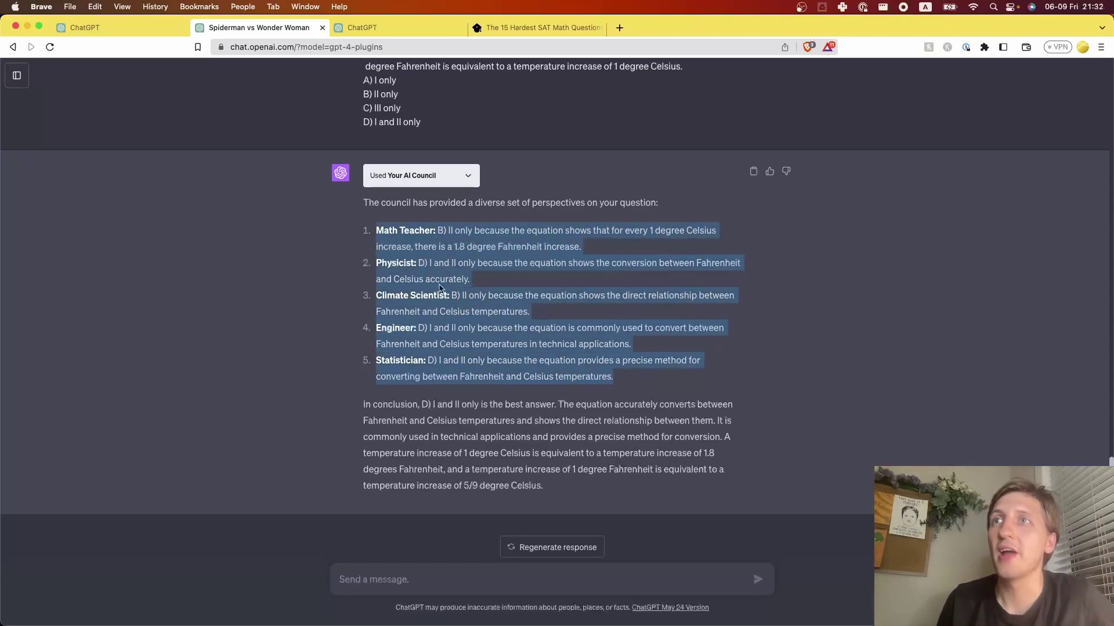
click(427, 267)
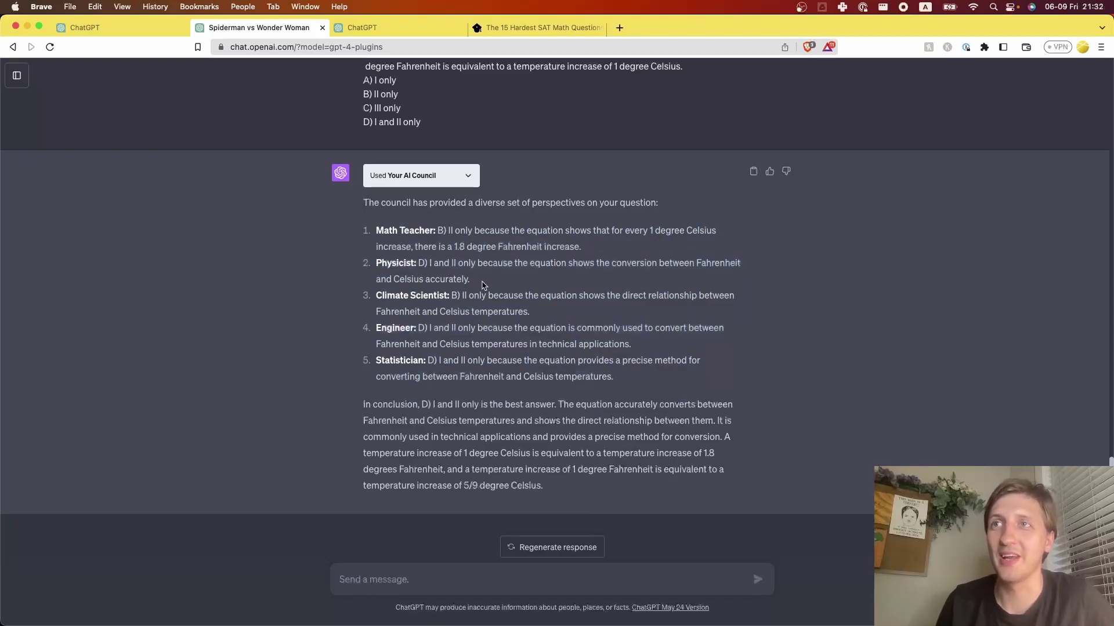
drag(372, 404, 654, 492)
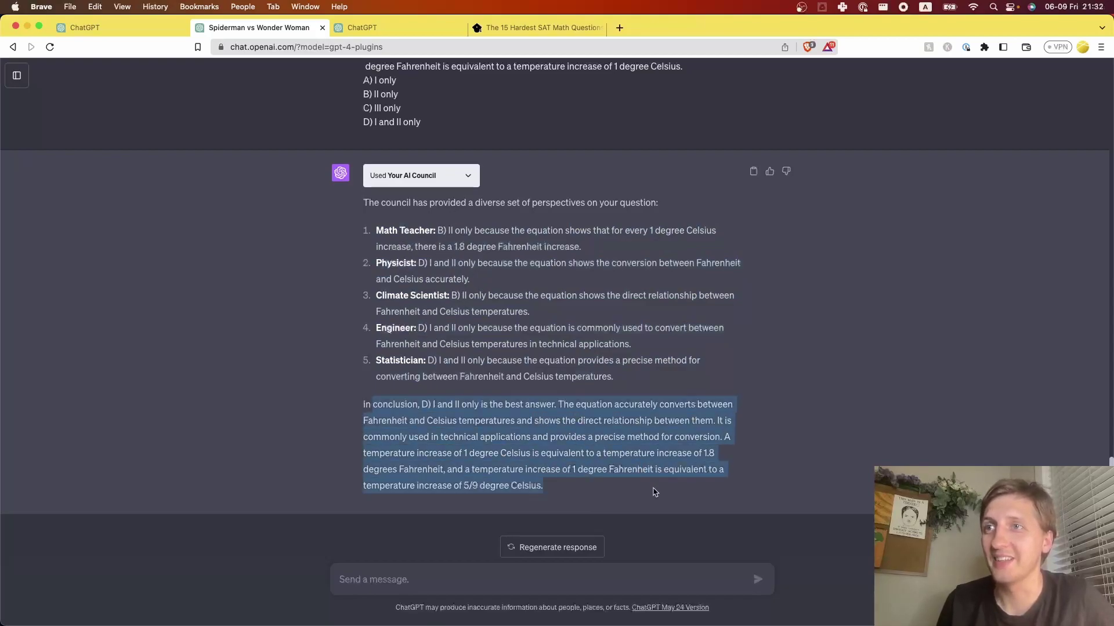
click(557, 461)
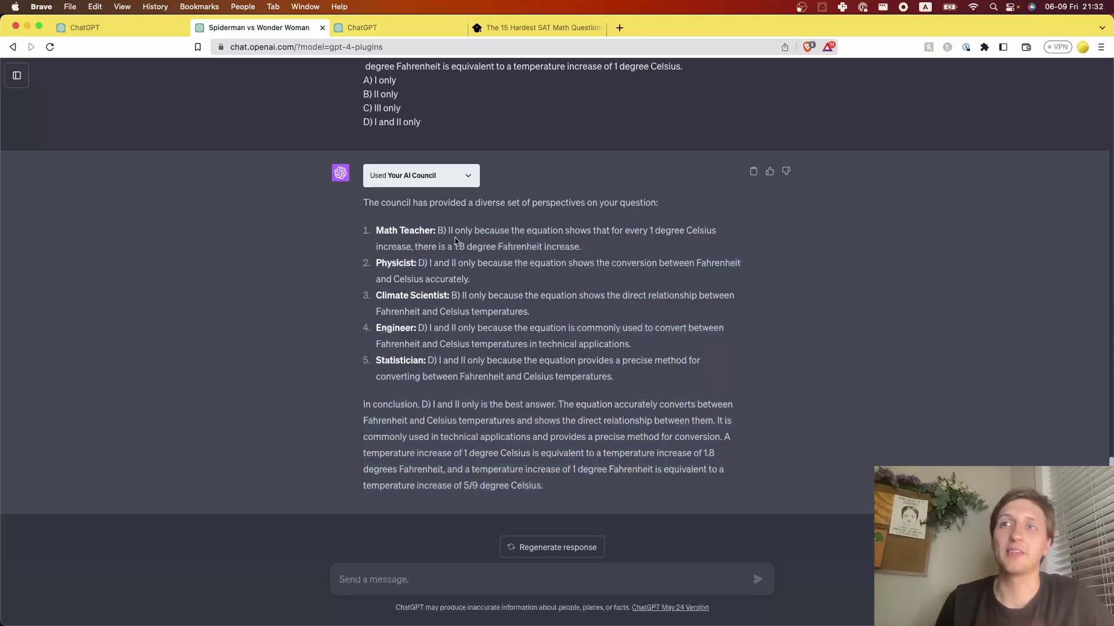
Verify the URL shows model=gpt-4 and its B) II only answer, then return to the council
click(381, 29)
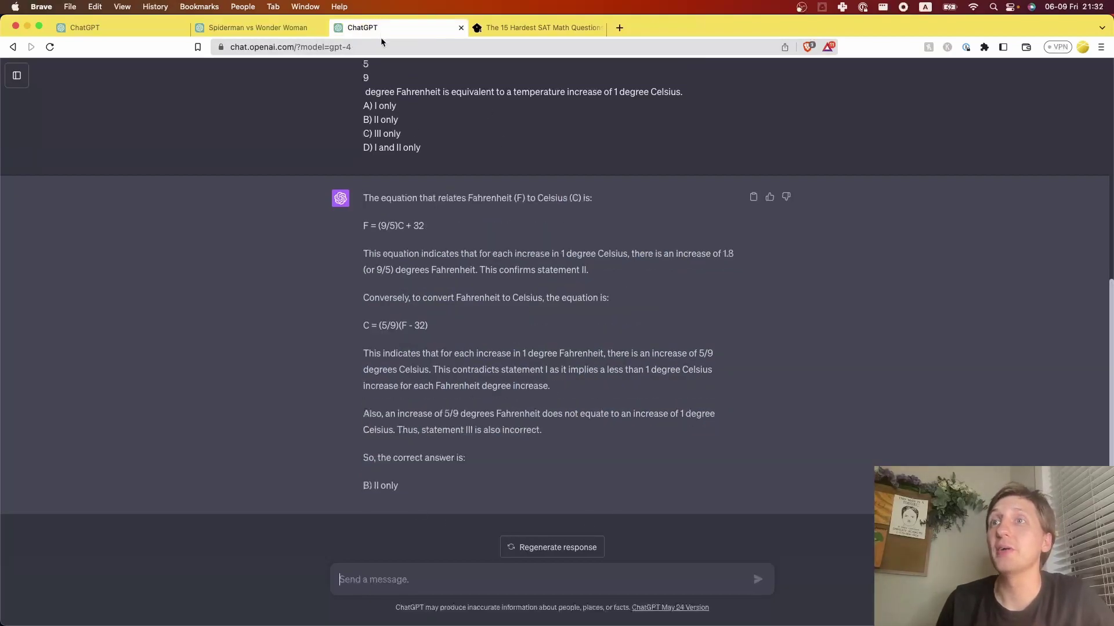
scroll(439, 199, up, 4)
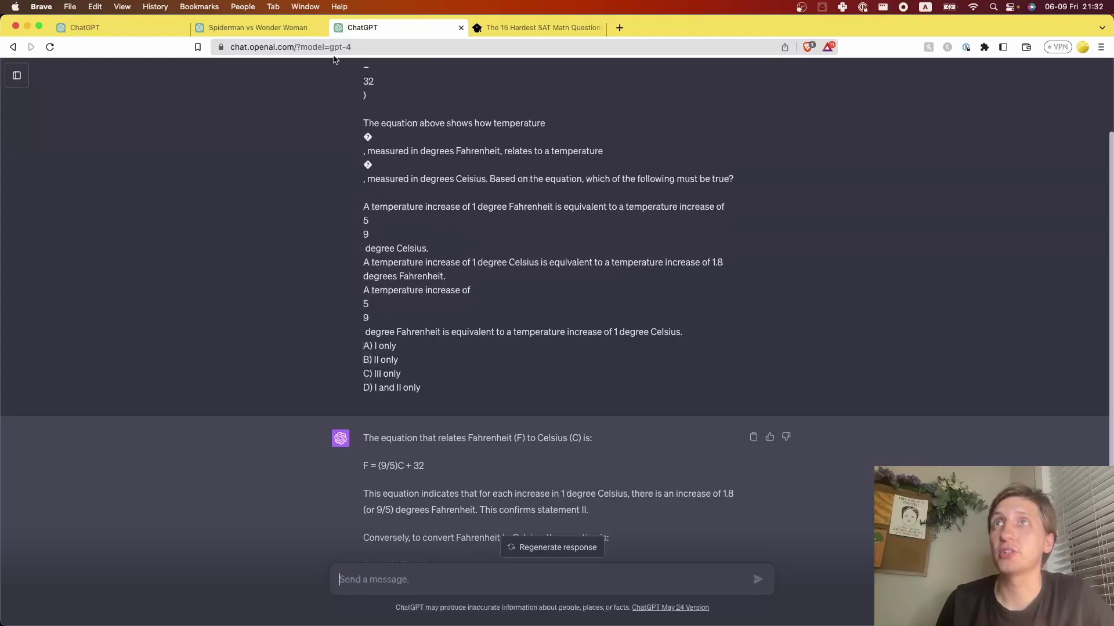
double_click(348, 46)
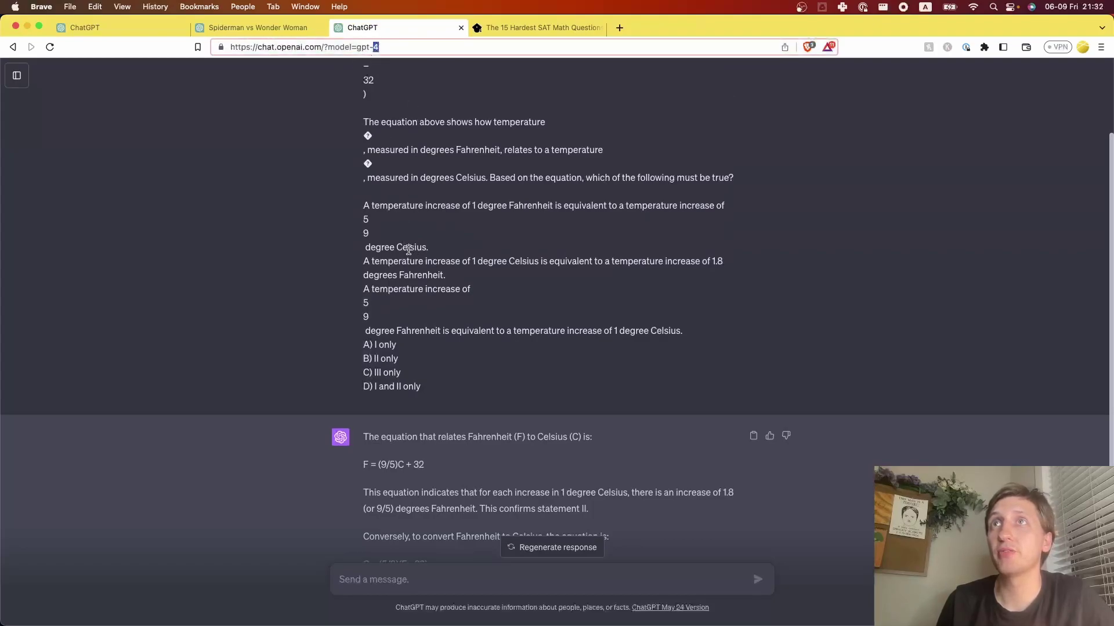
scroll(409, 249, down, 4)
drag(366, 513, 399, 521)
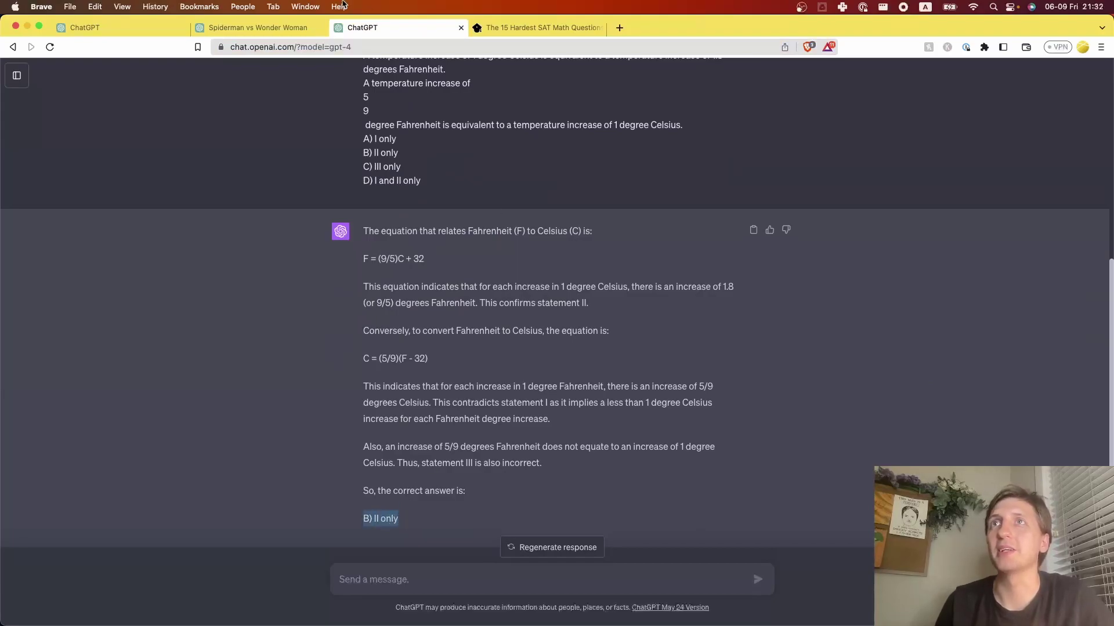
click(278, 28)
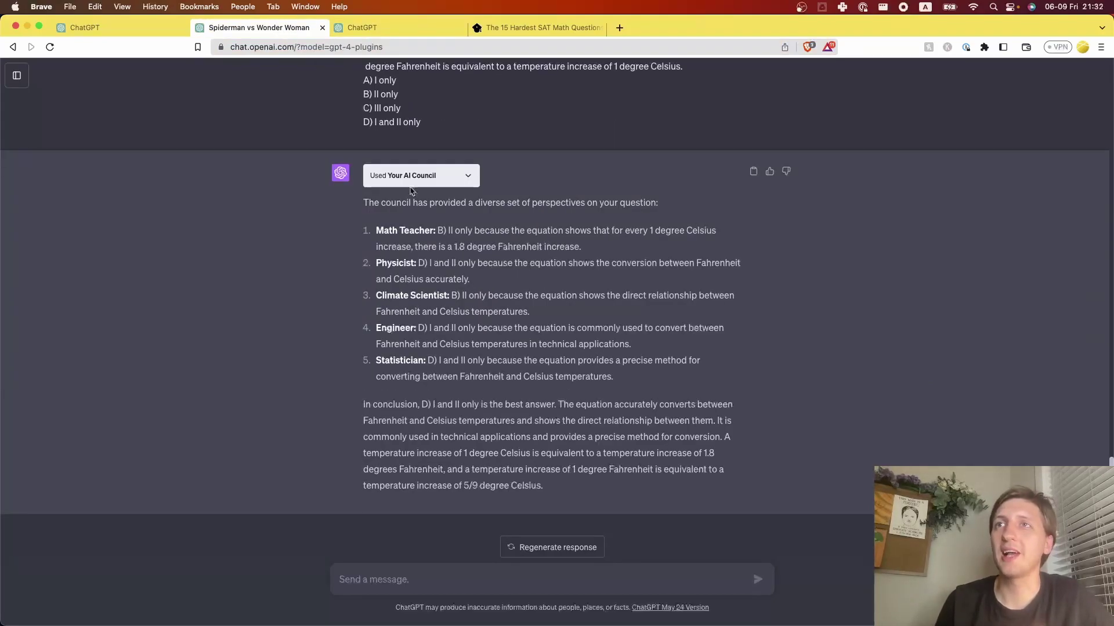
Scroll through the council conversation to review its replies
scroll(401, 279, up, 5)
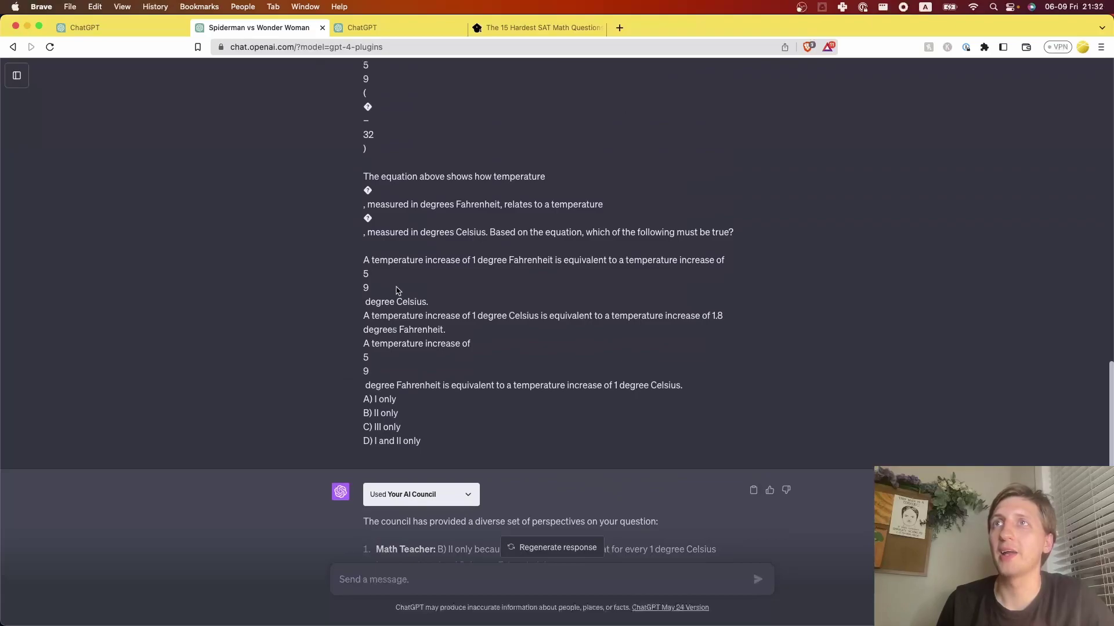
scroll(397, 290, down, 5)
scroll(397, 279, up, 10)
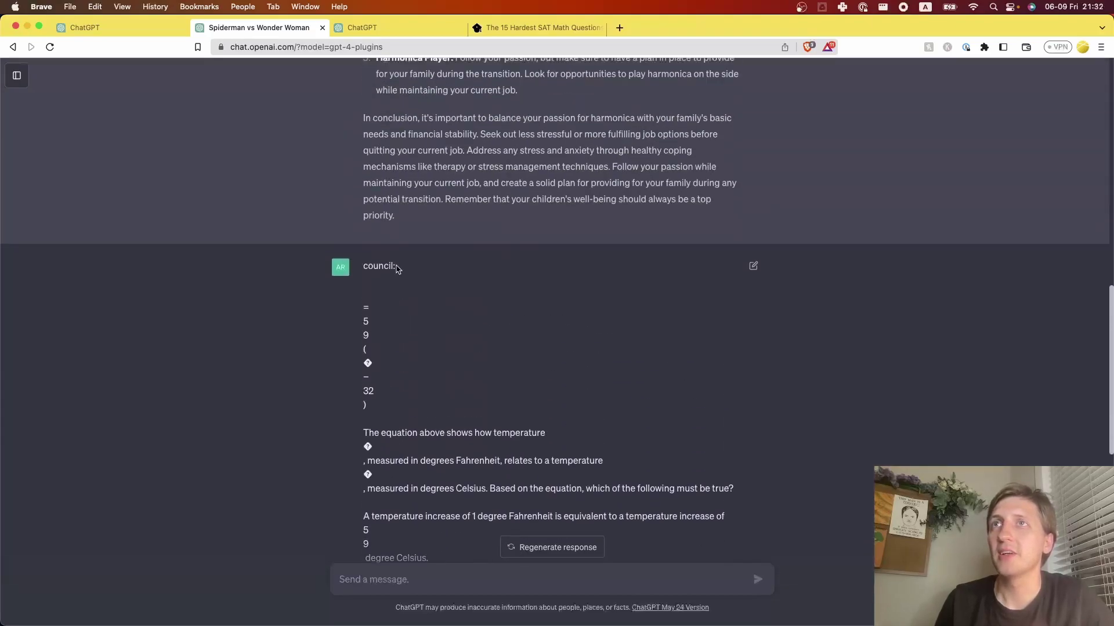
scroll(396, 269, down, 6)
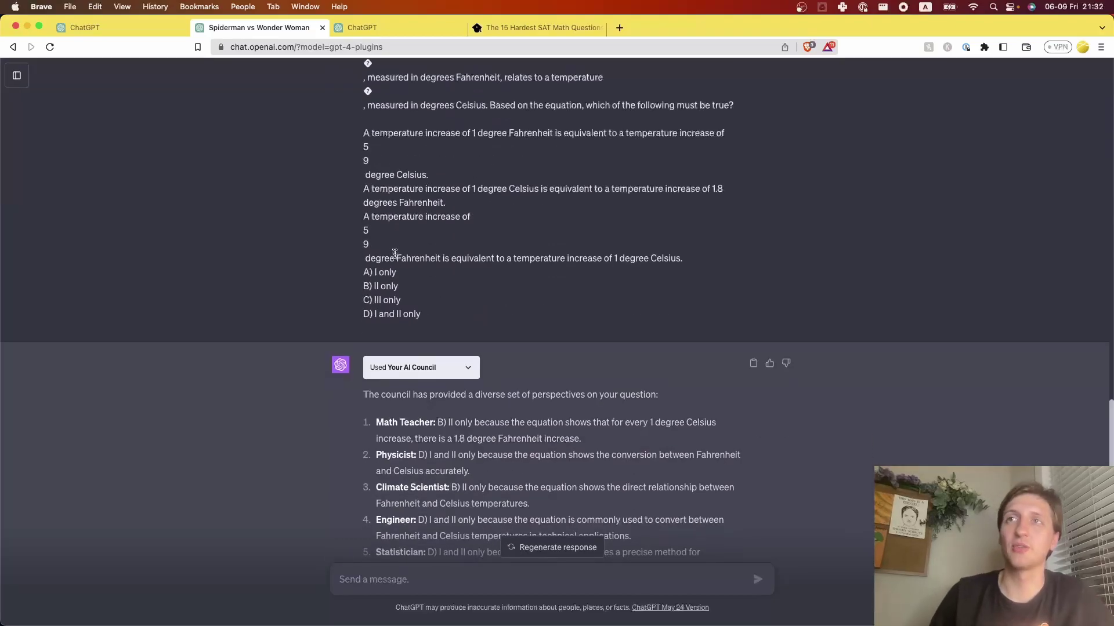
scroll(400, 258, down, 3)
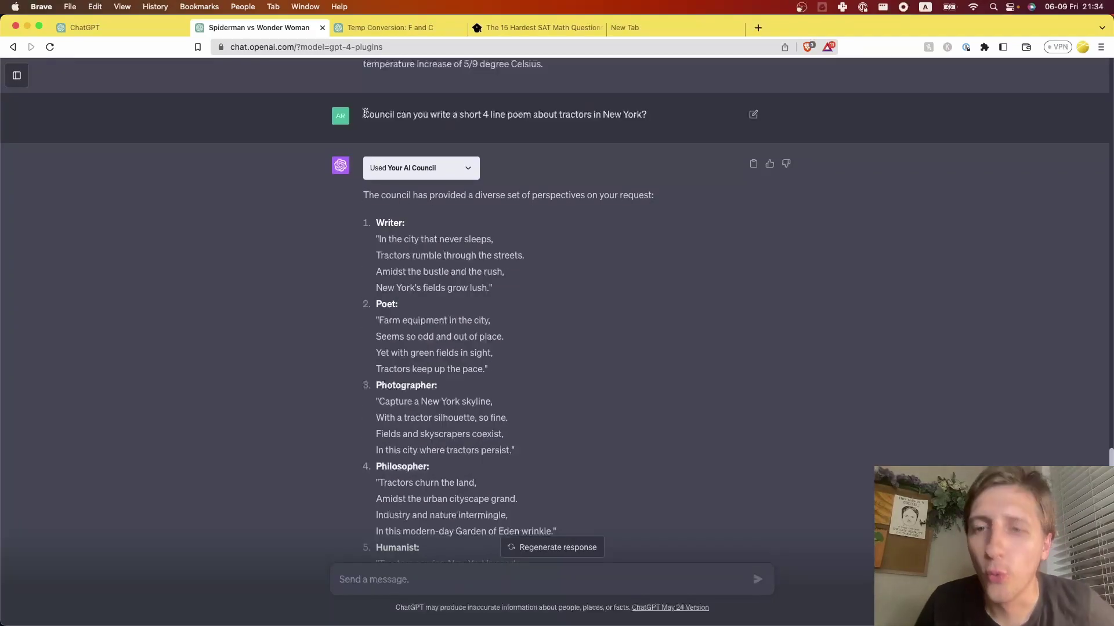
Highlight the New York tractor poem request and the council members' individual poems
drag(445, 114, 683, 124)
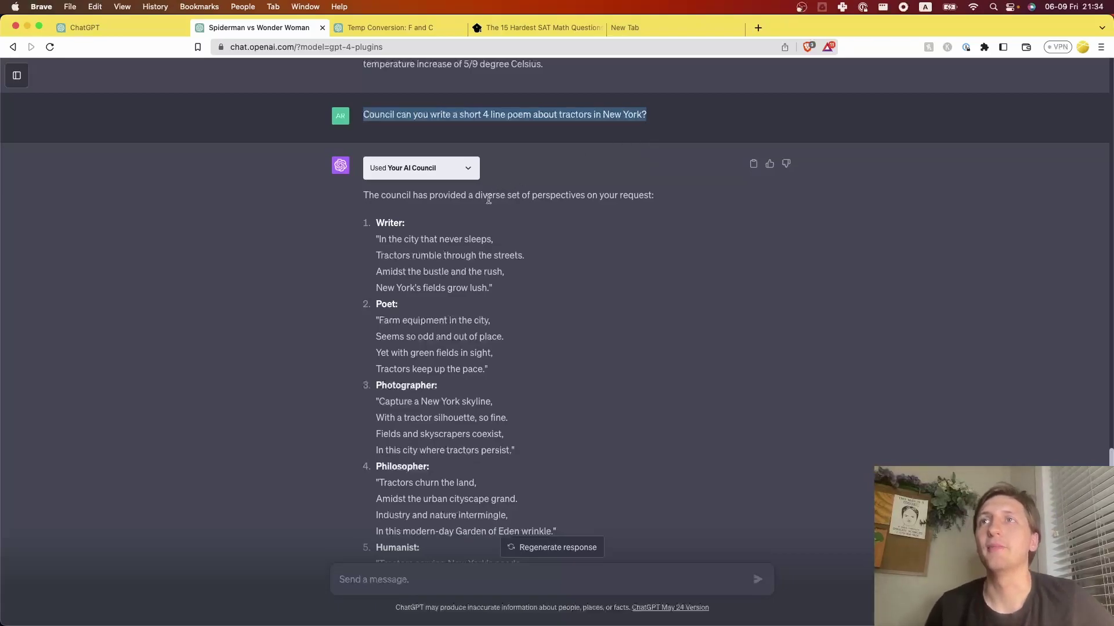
drag(374, 235, 561, 502)
scroll(534, 320, down, 2)
scroll(514, 373, down, 1)
scroll(557, 478, up, 2)
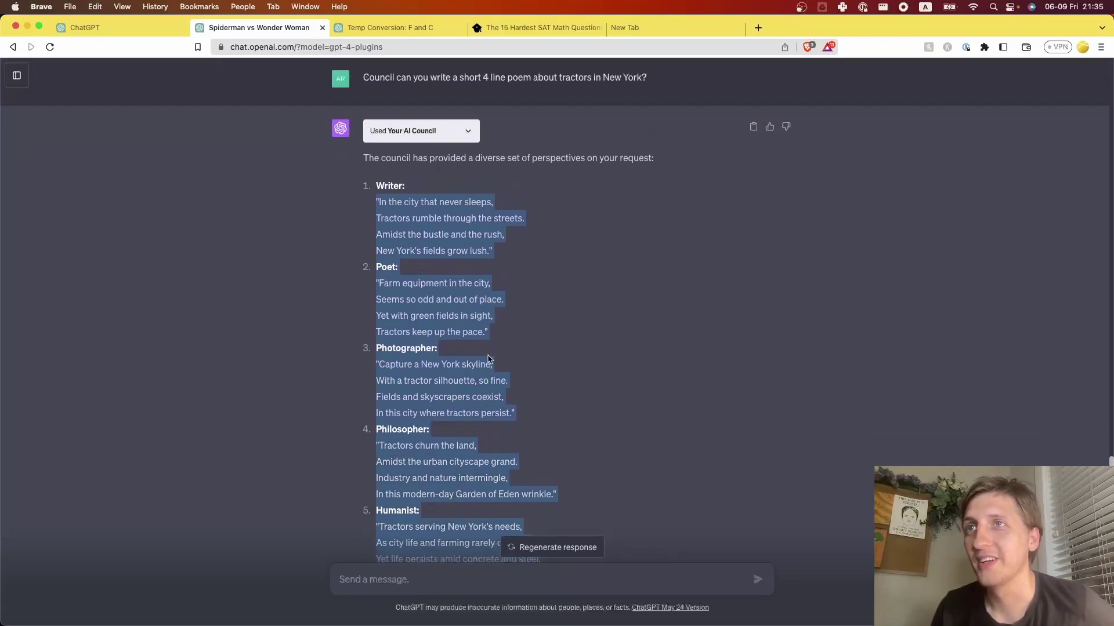
scroll(404, 161, down, 2)
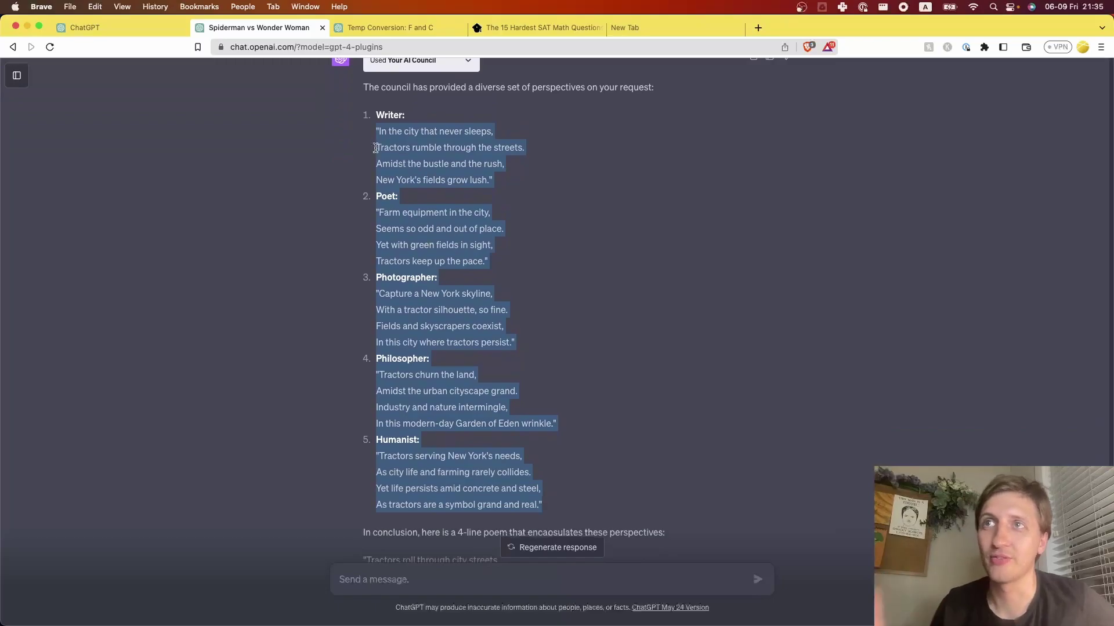
scroll(402, 255, down, 2)
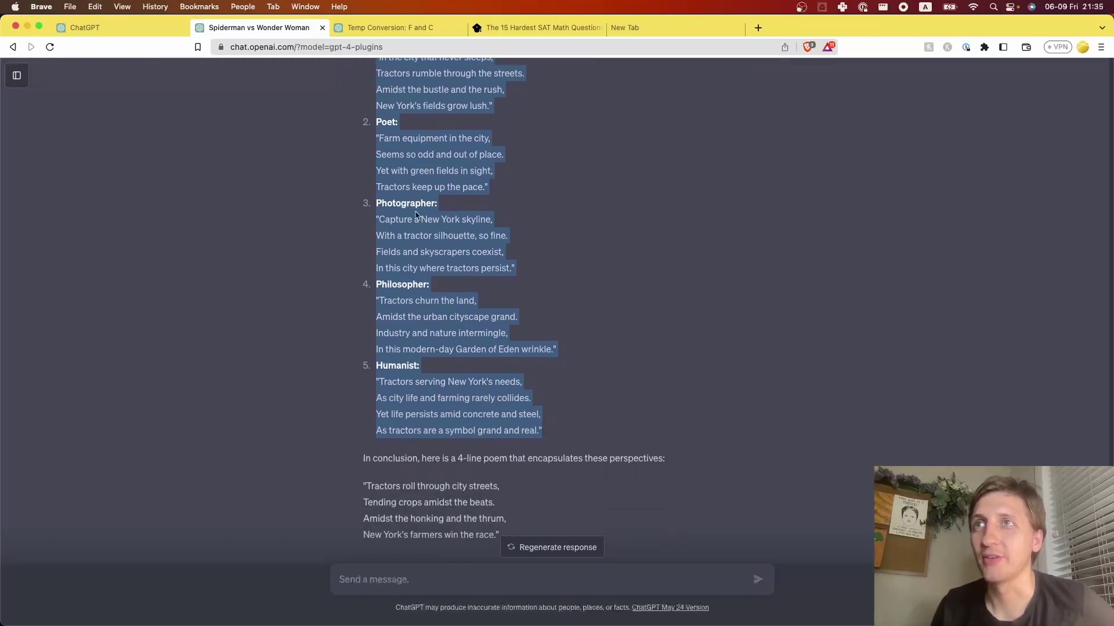
click(434, 296)
Highlight the council's closing four-line poem and its last two lines, then switch to the GPT-4 chat
scroll(434, 295, down, 1)
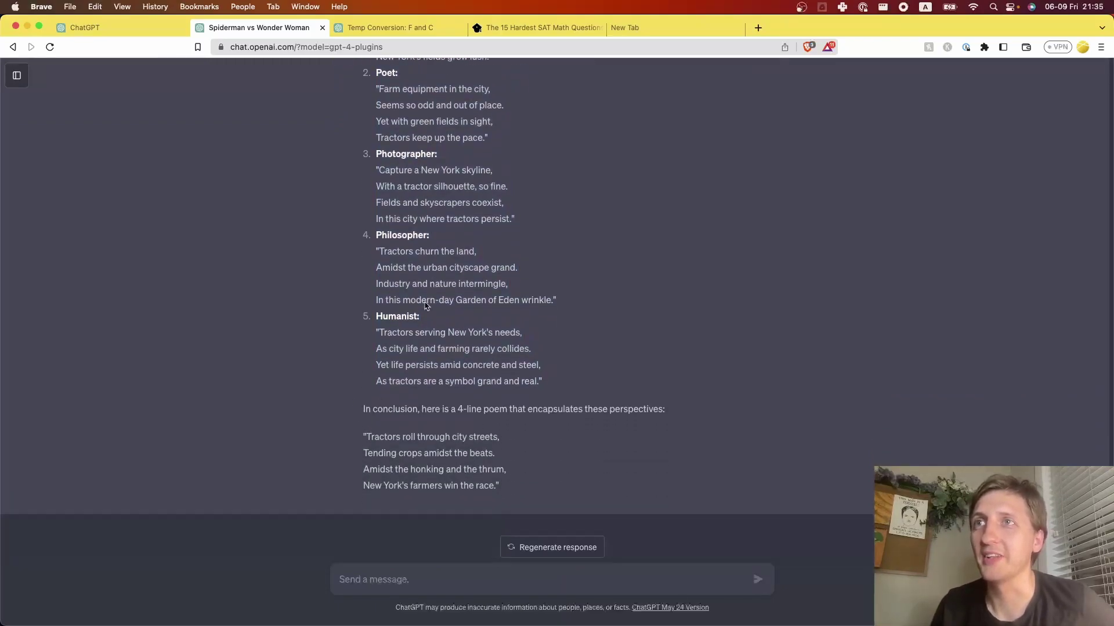
drag(364, 436, 496, 487)
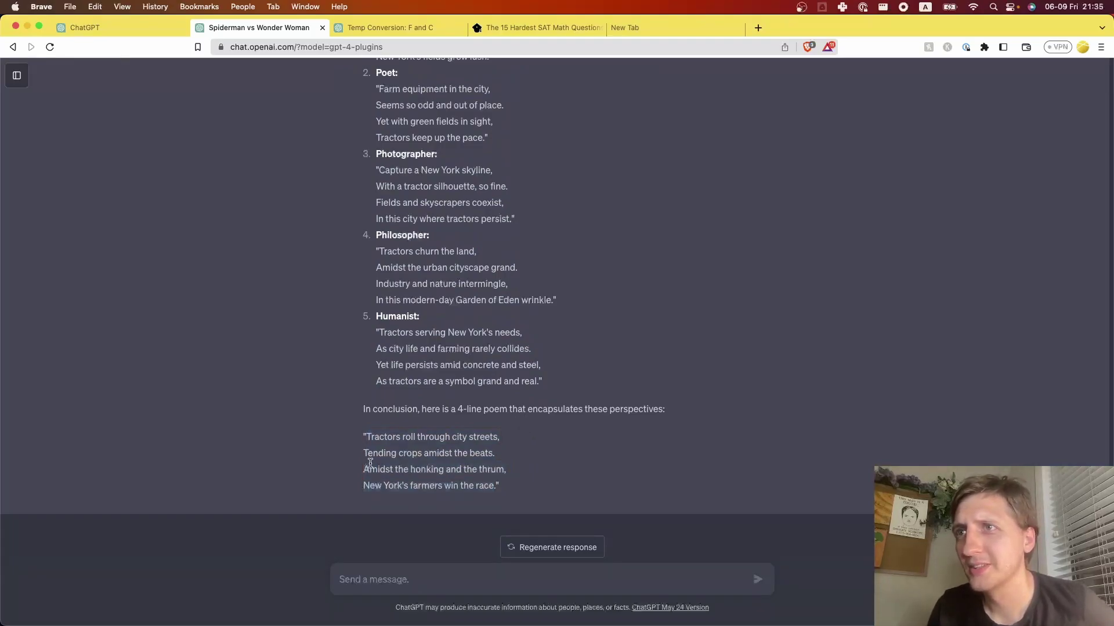
drag(364, 469, 493, 488)
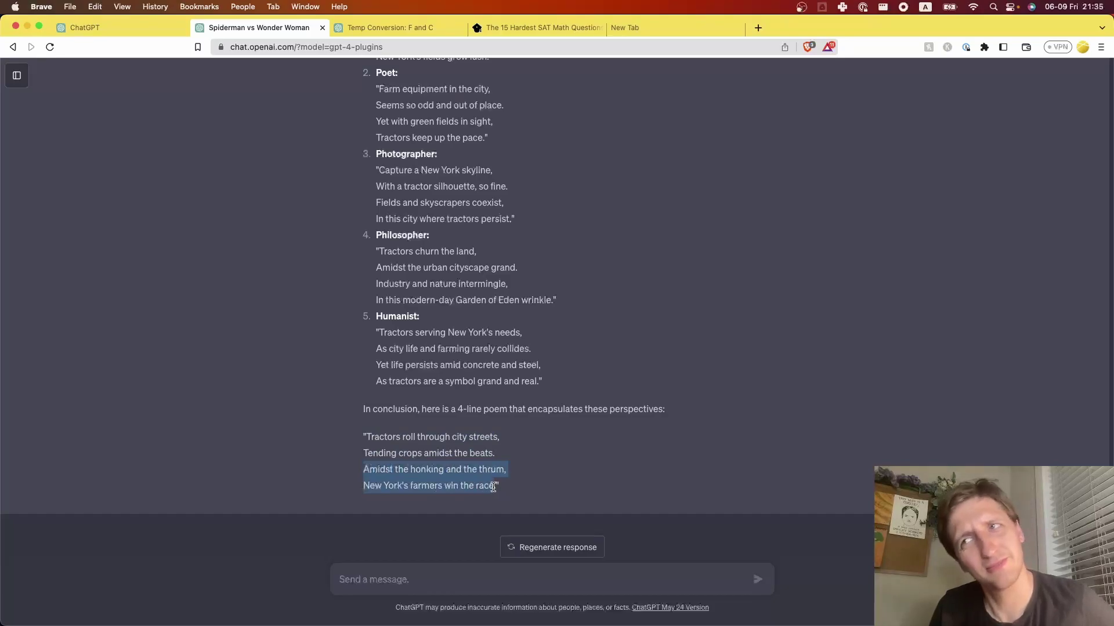
click(359, 29)
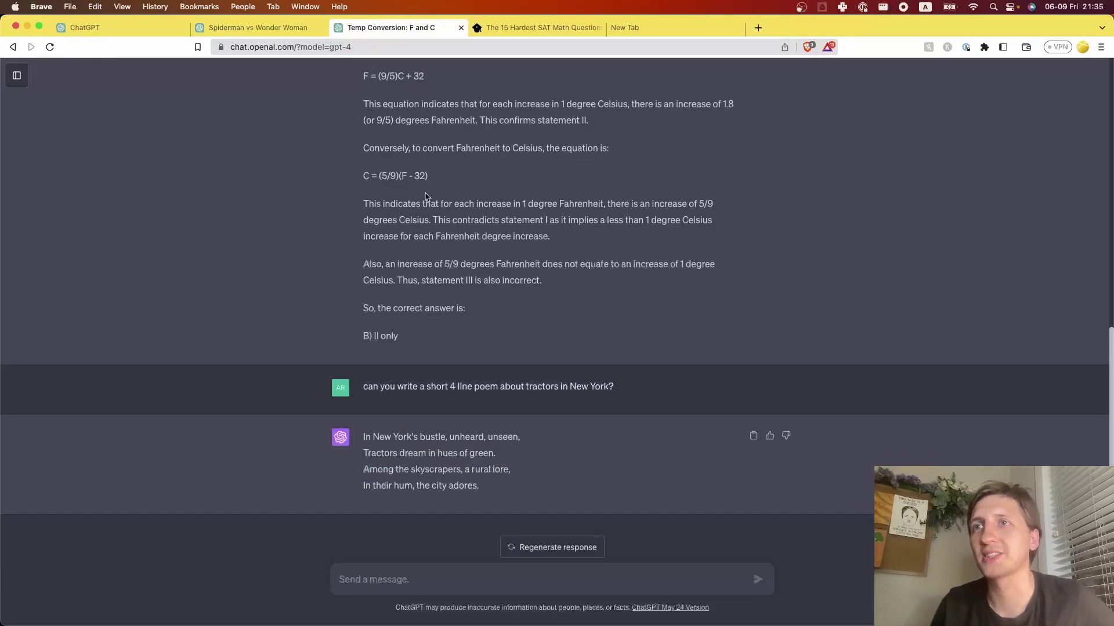
drag(360, 436, 536, 486)
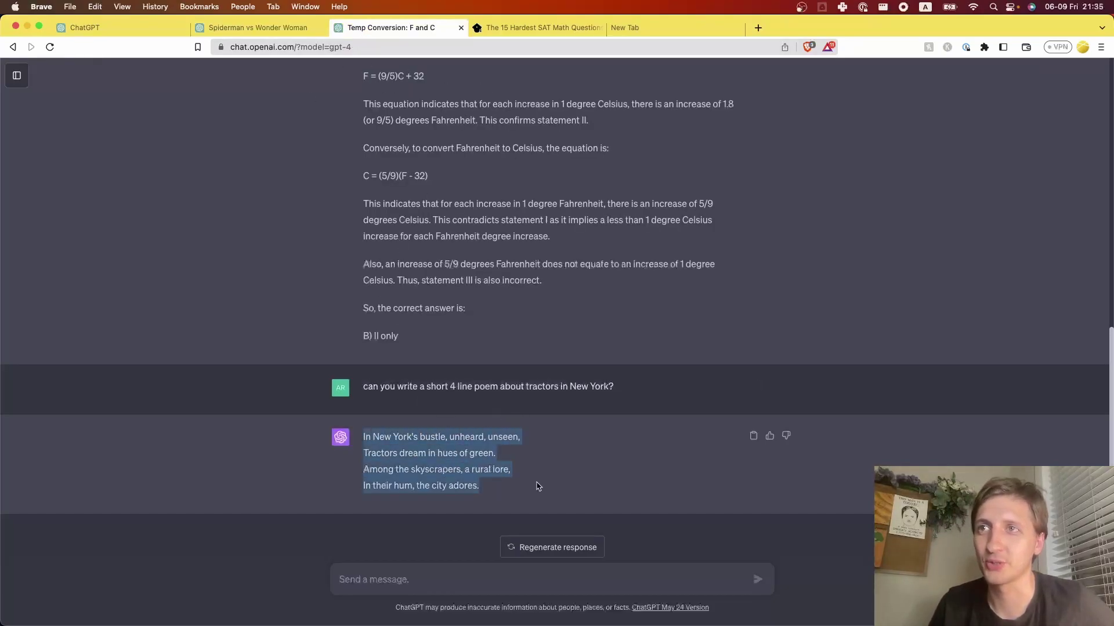
click(375, 437)
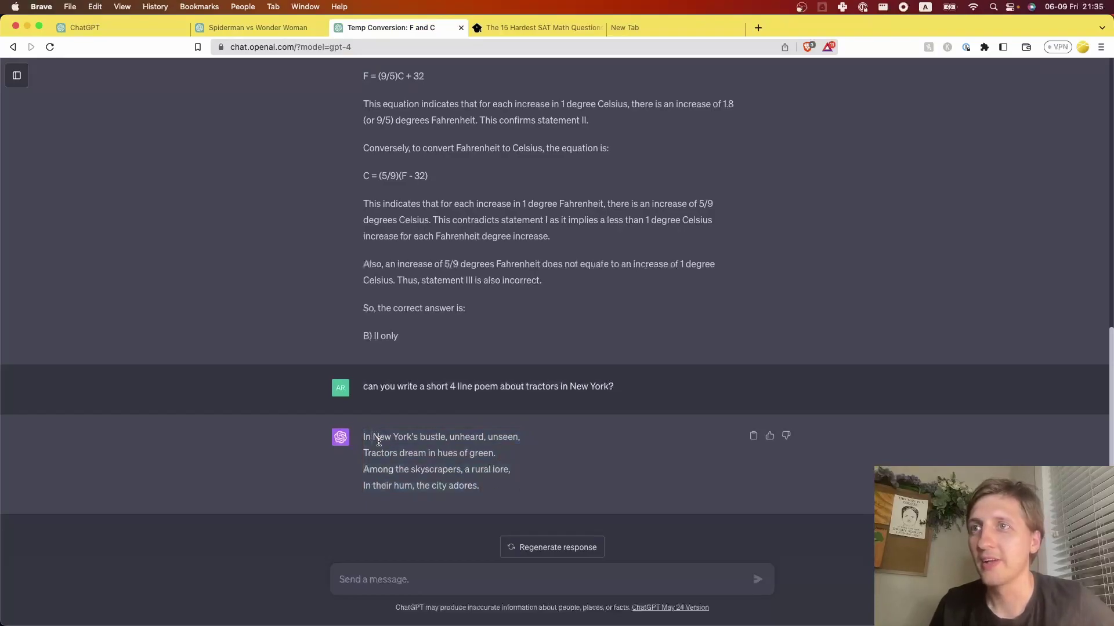
drag(376, 438, 501, 498)
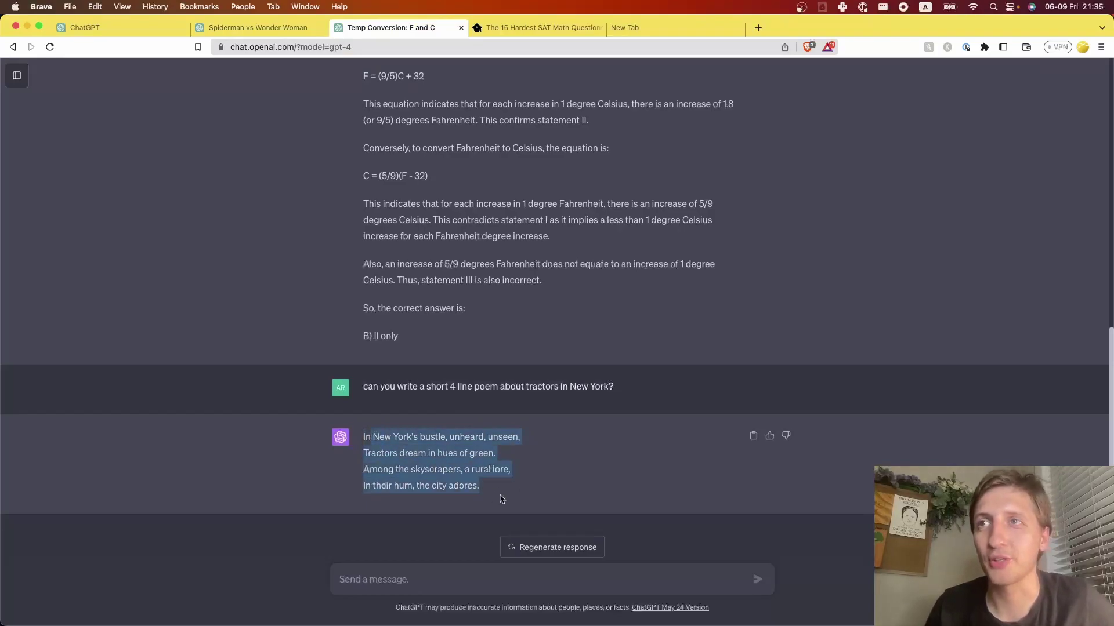